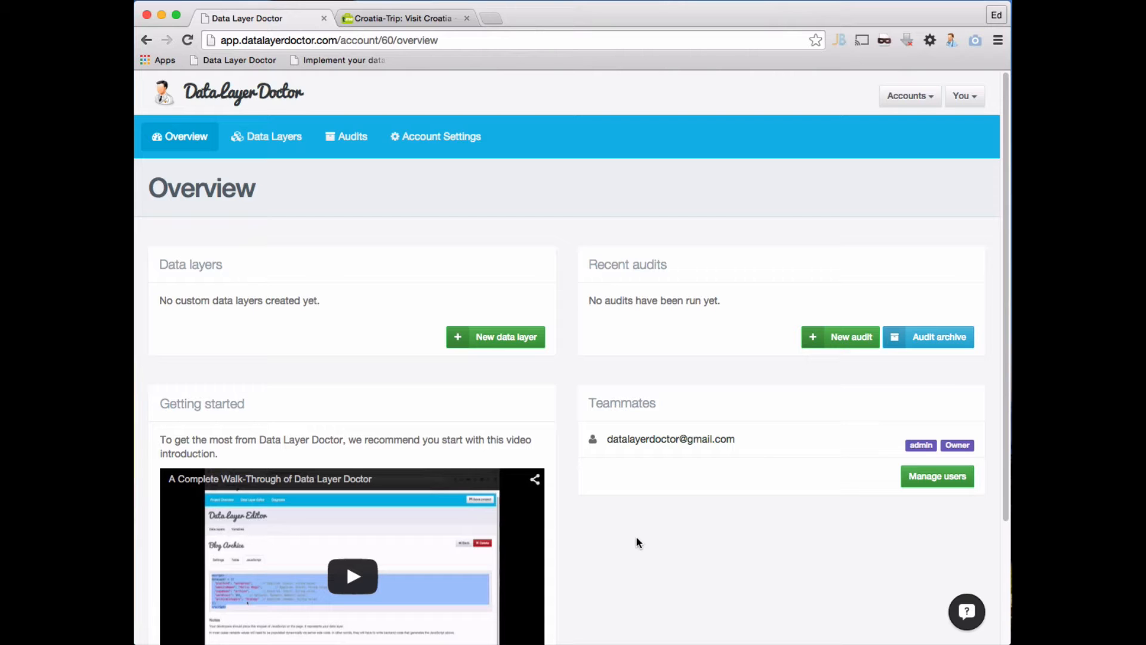
Create a new data layer project named Trip.me from the Enhanced Ecommerce template.
click(494, 336)
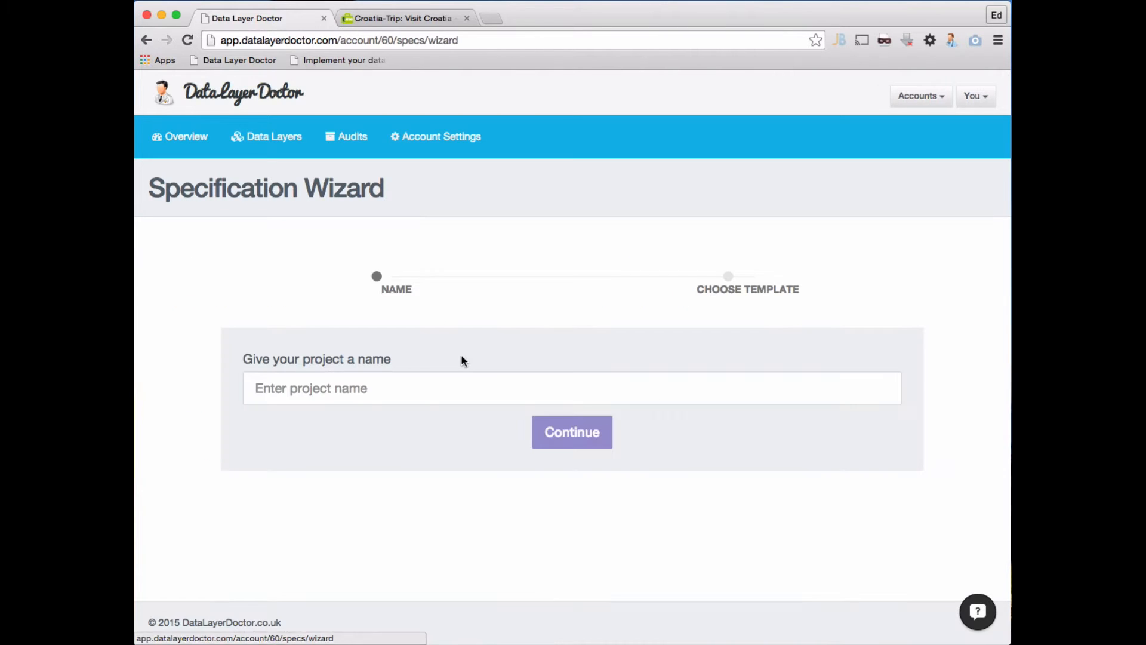
click(430, 393)
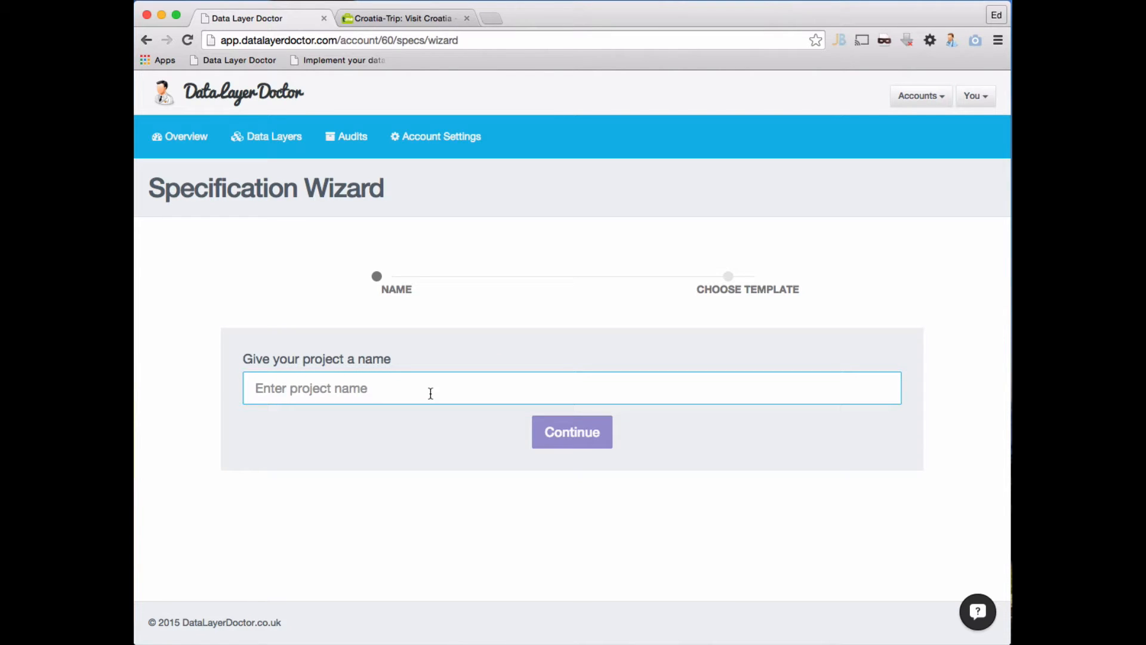
text(Trip.me)
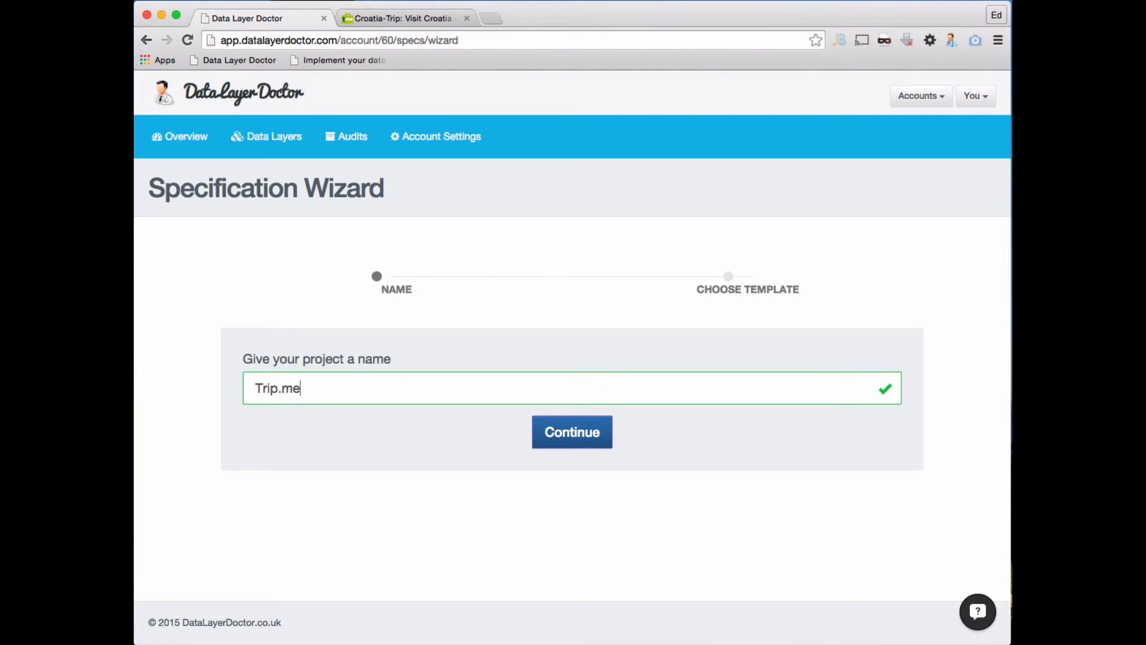
click(381, 20)
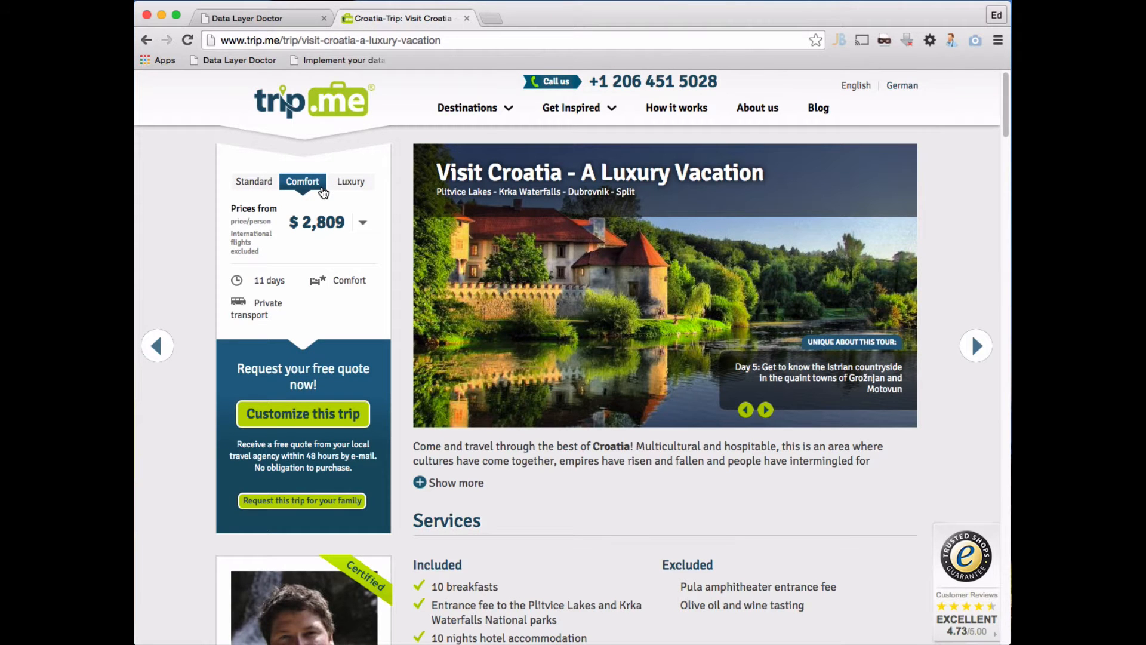
click(281, 19)
click(583, 438)
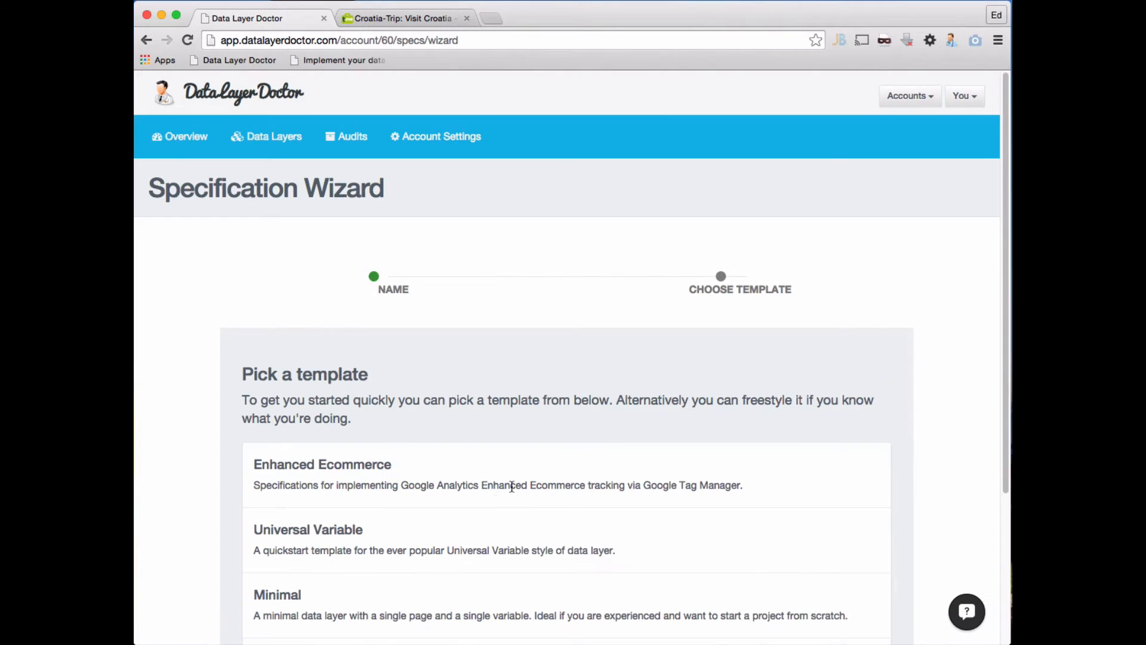
scroll(421, 401, down, 3)
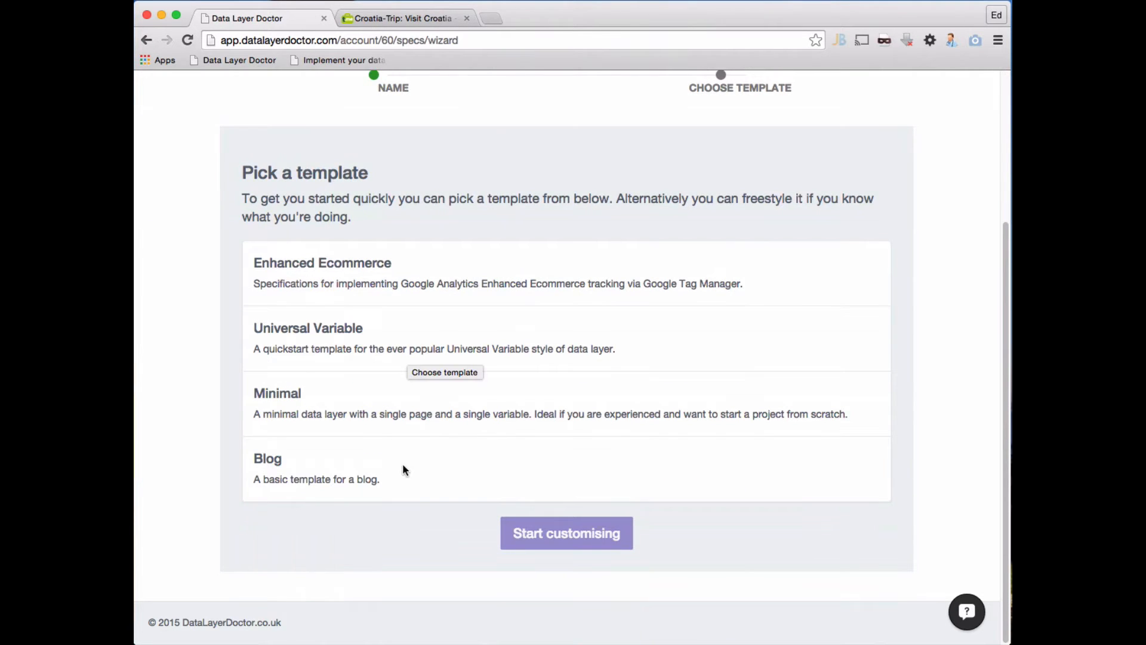
click(337, 274)
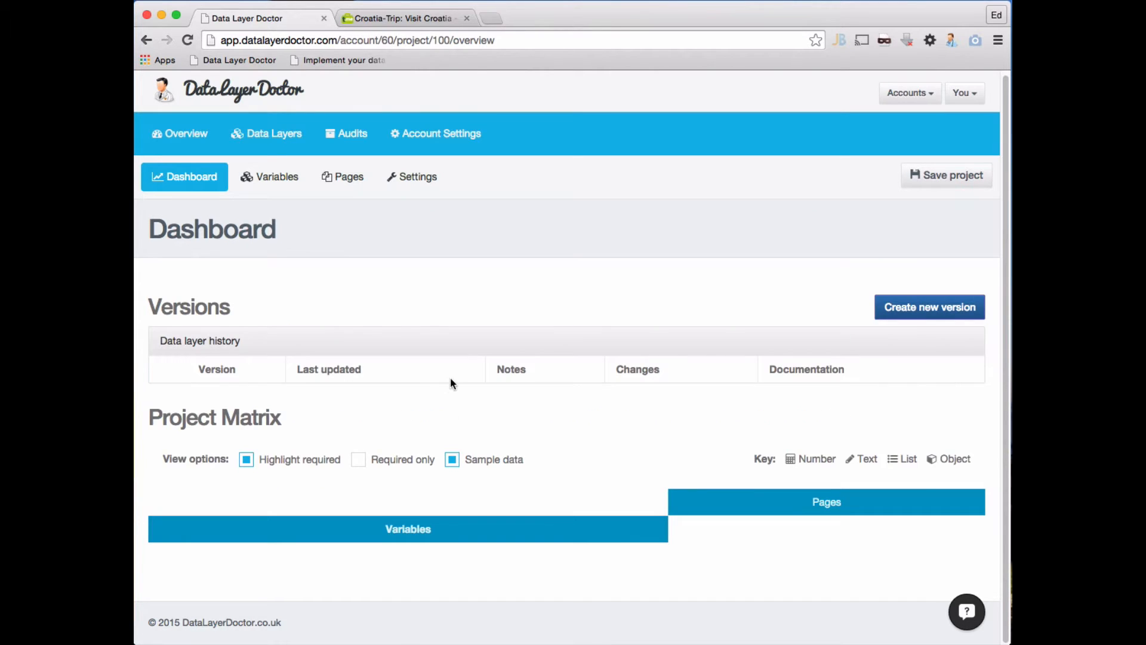
Review the new project's dashboard matrix and look through all of its page templates.
scroll(360, 288, down, 1)
scroll(360, 287, up, 1)
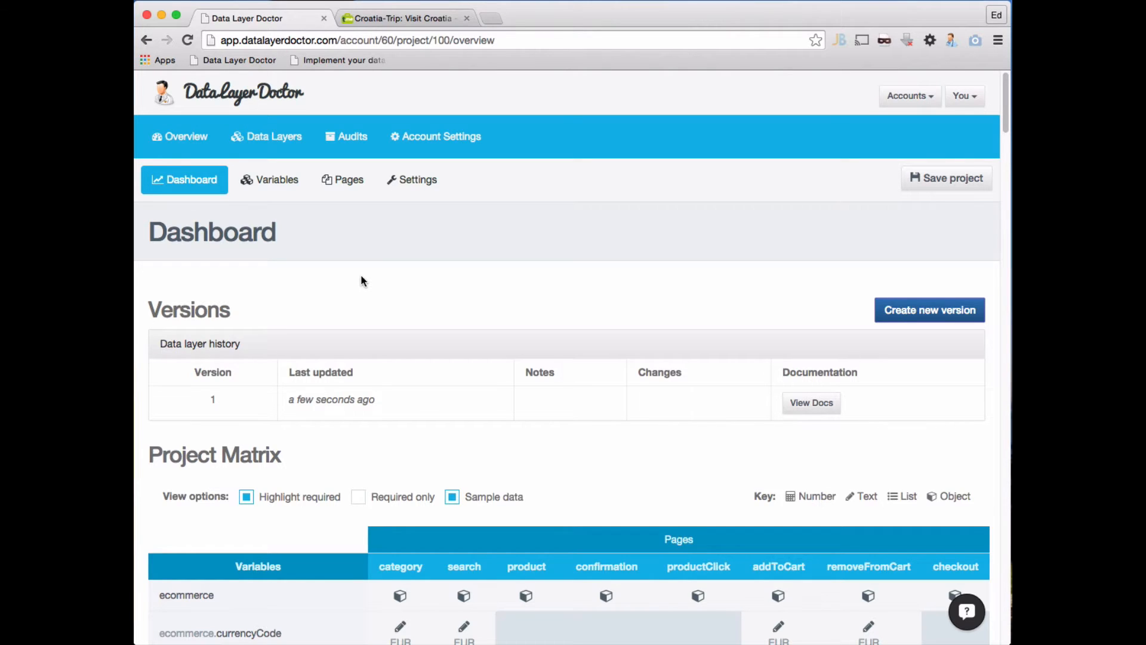
click(335, 180)
scroll(319, 345, down, 2)
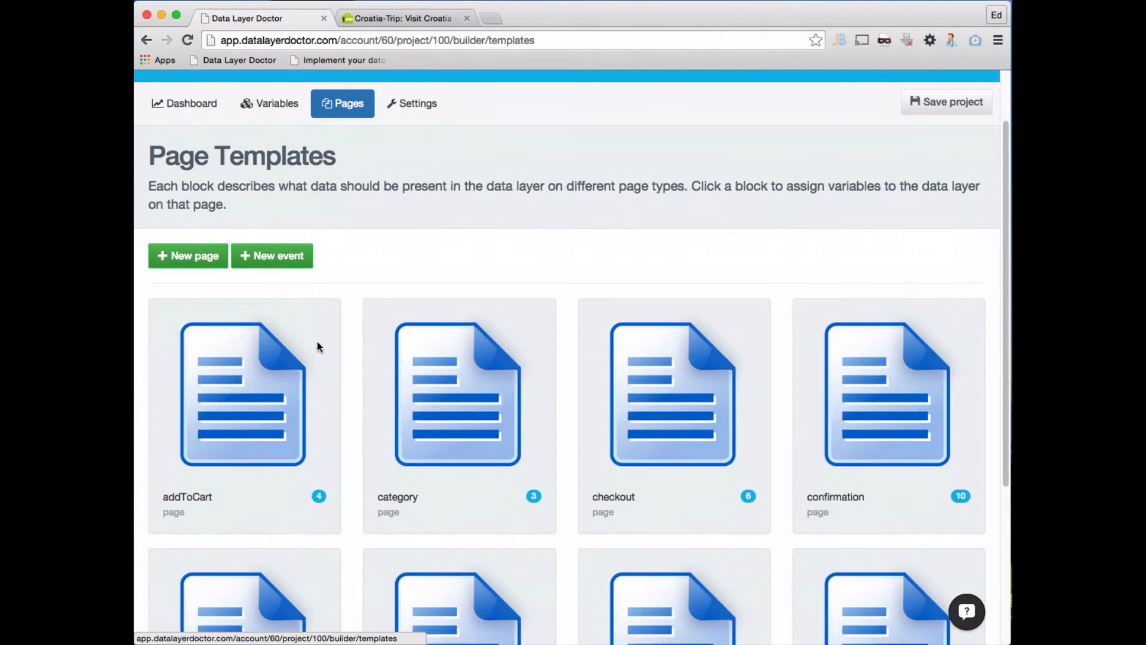
scroll(317, 346, down, 3)
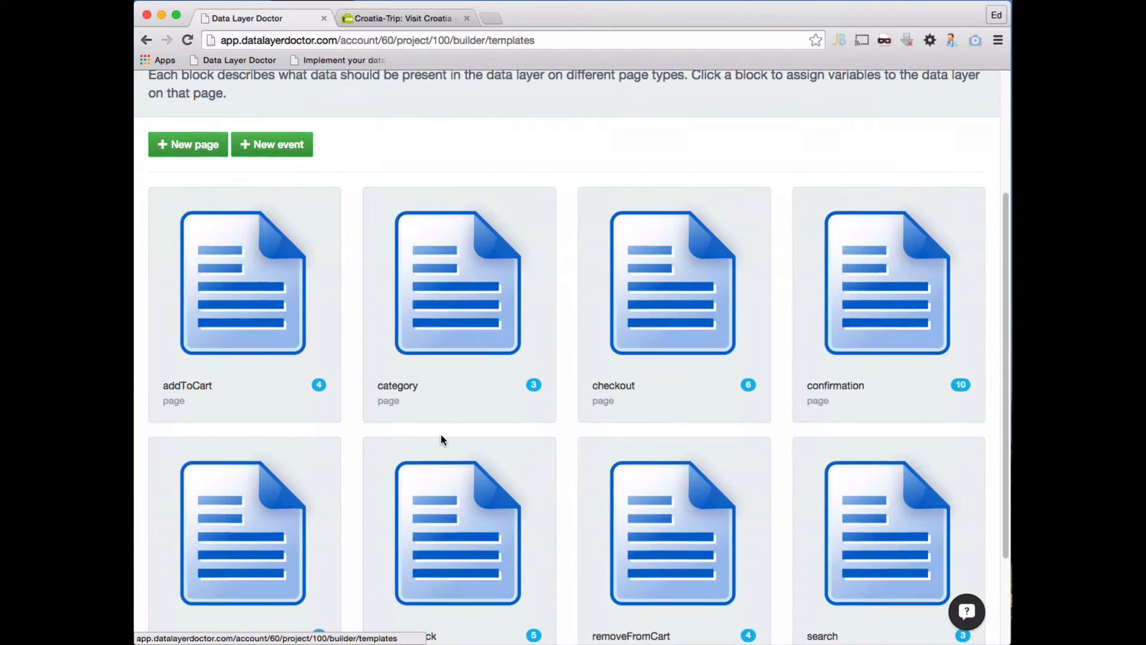
scroll(441, 435, down, 3)
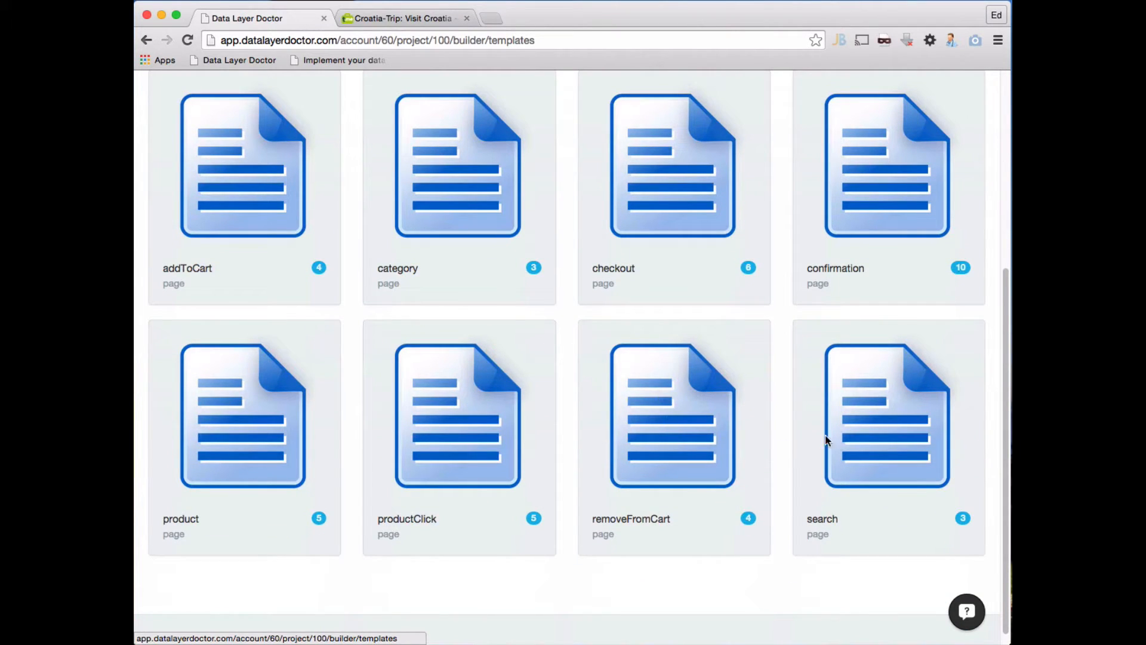
scroll(453, 248, up, 7)
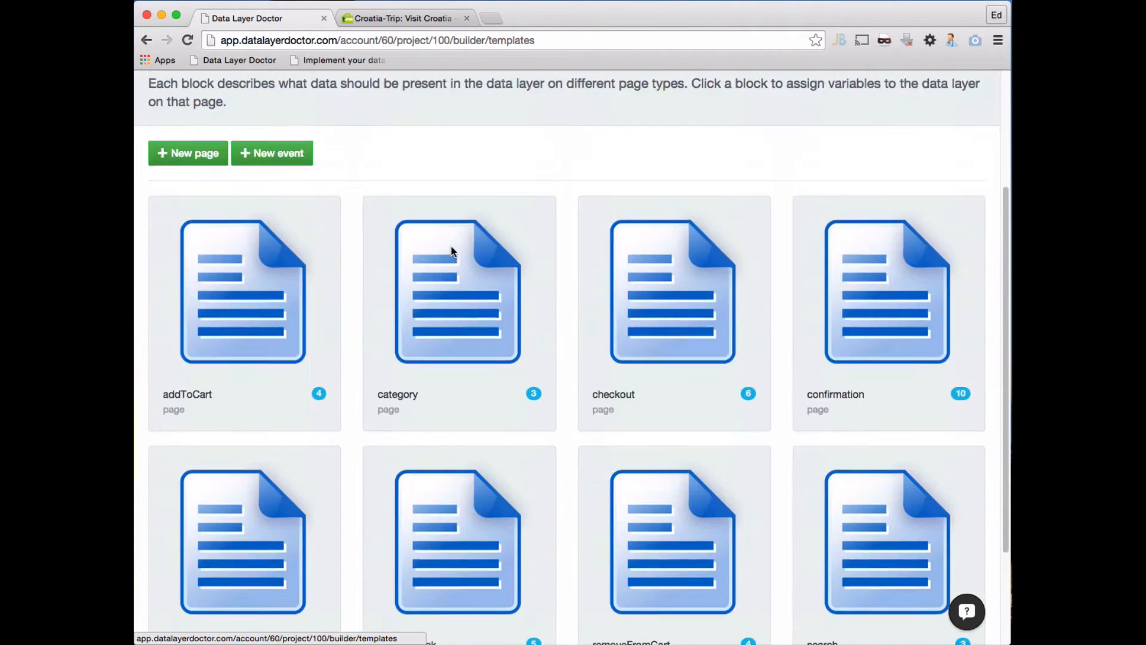
Expand the product and ecommerce variables to examine their child variables, and dismiss the welcome message.
click(270, 165)
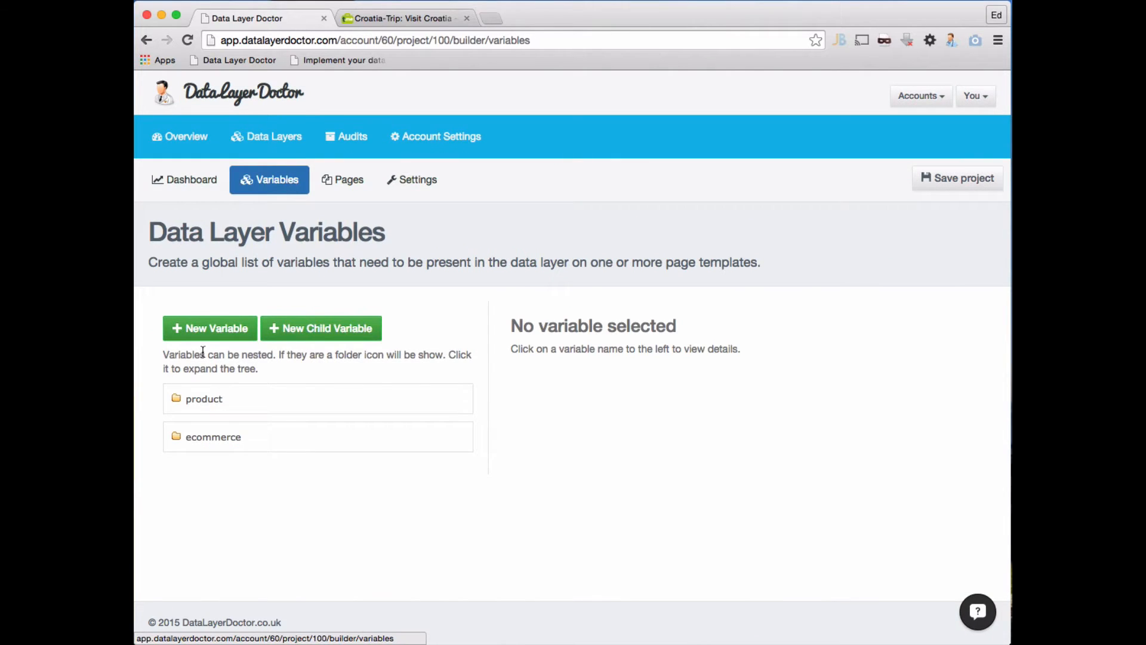
click(200, 397)
scroll(262, 358, down, 3)
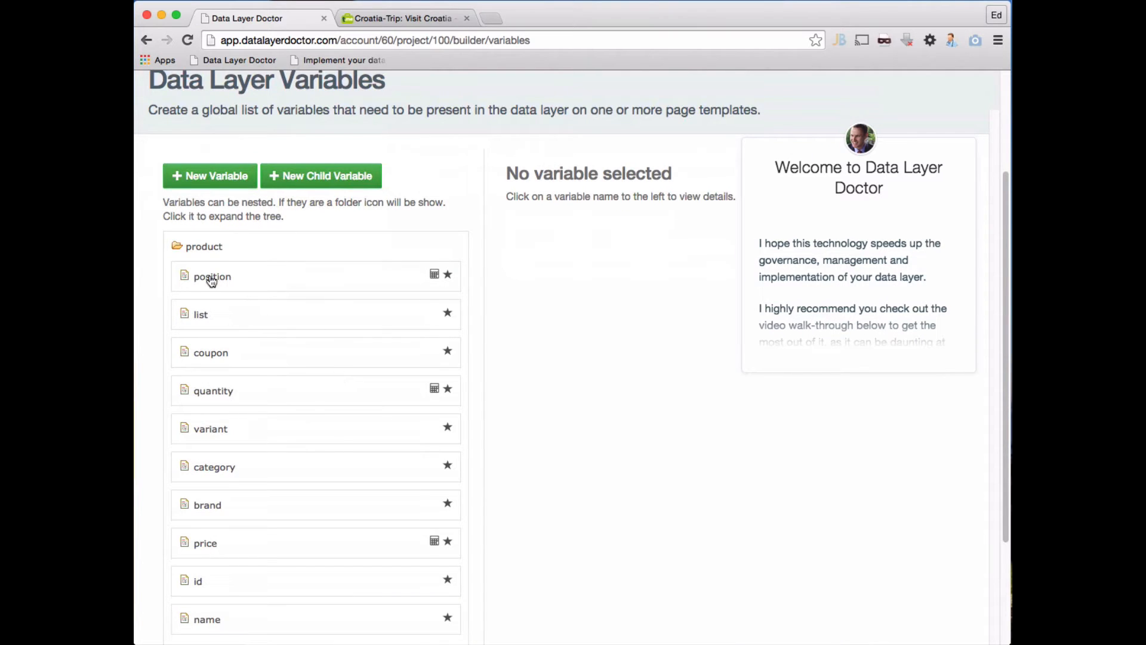
scroll(235, 289, down, 2)
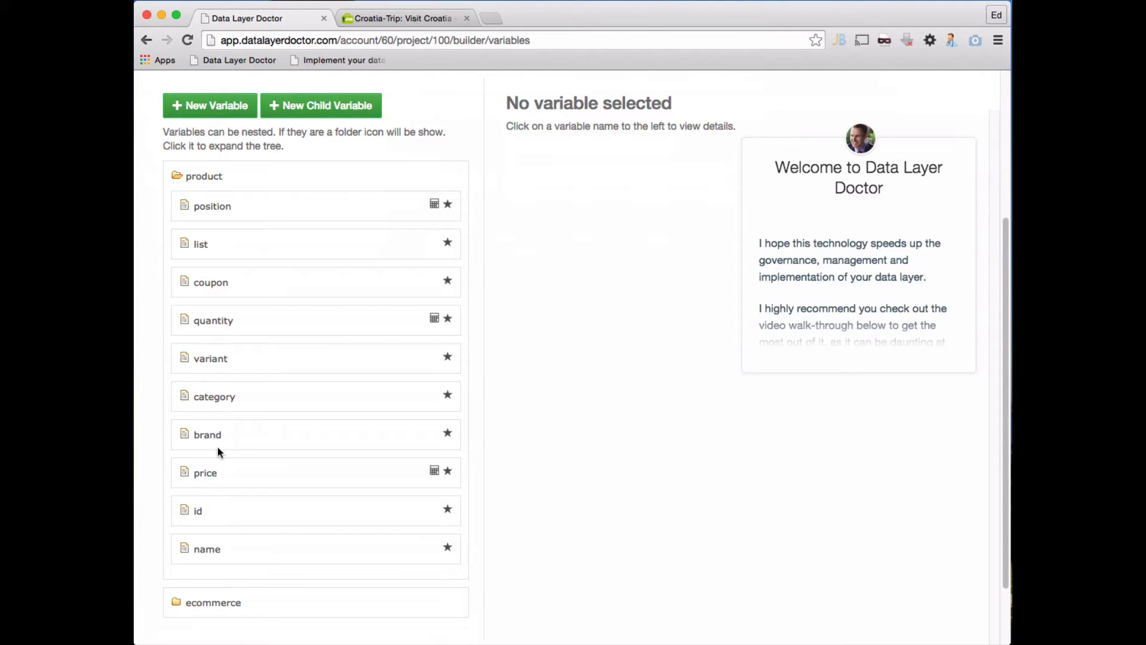
scroll(205, 514, down, 3)
click(179, 523)
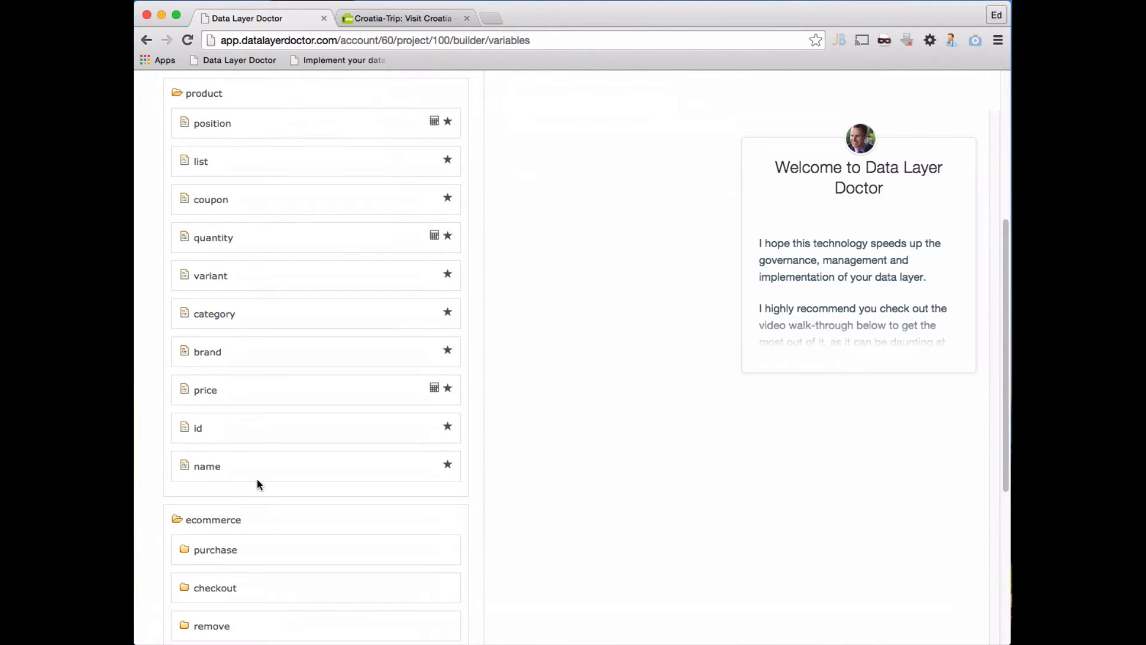
scroll(257, 479, down, 5)
scroll(280, 432, up, 1)
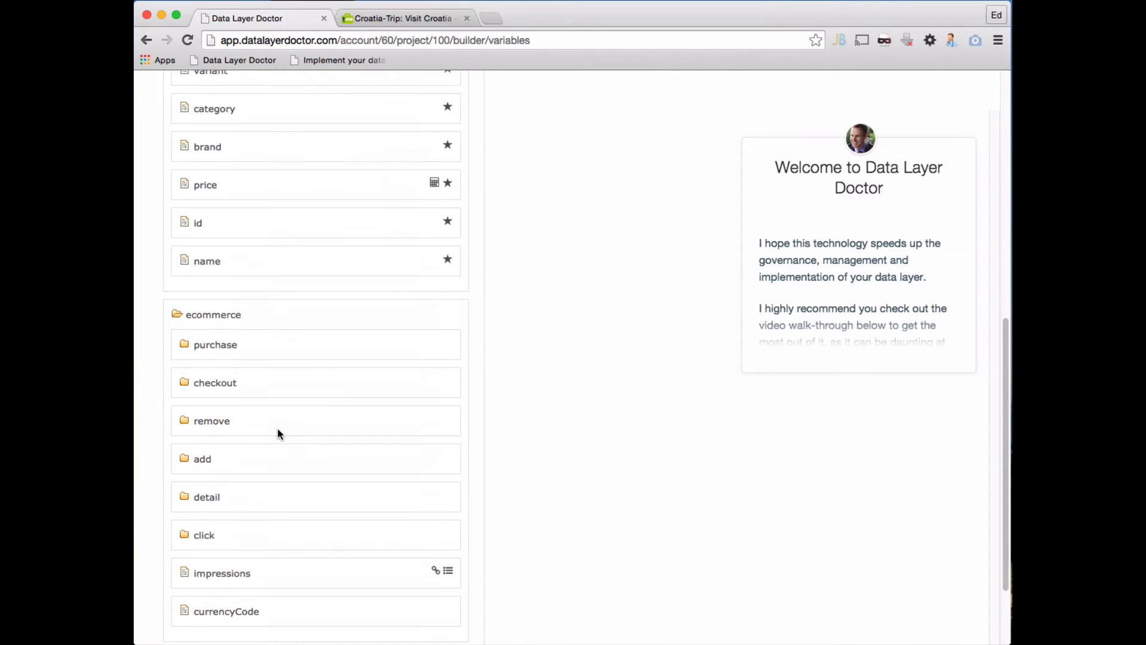
scroll(278, 432, up, 10)
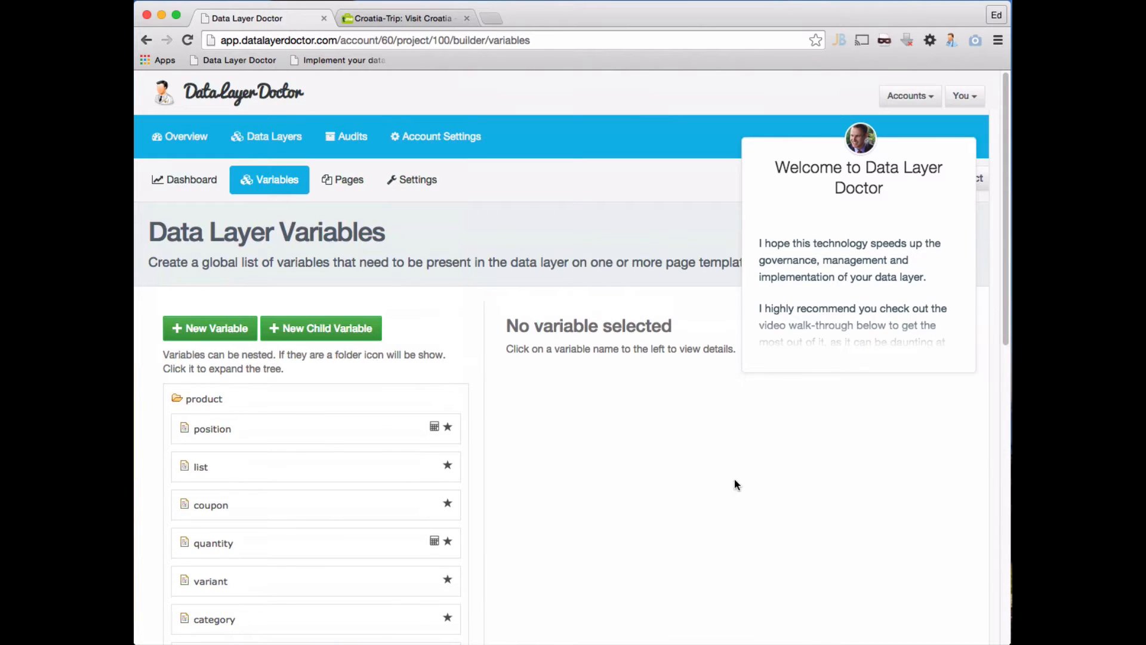
click(979, 90)
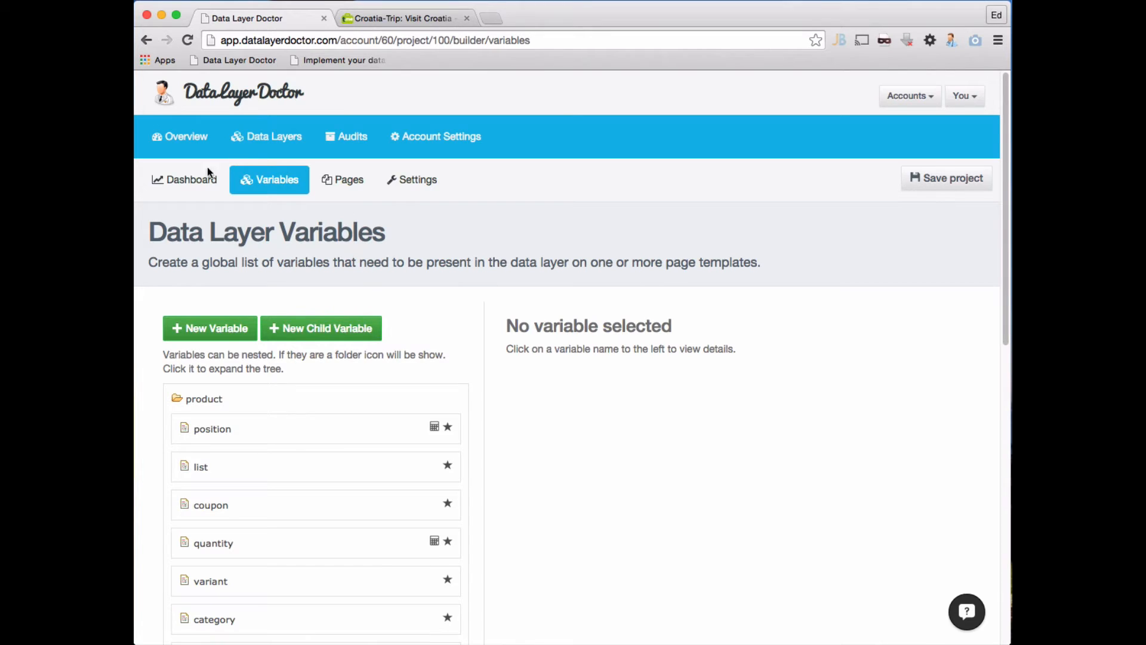
Return to the account overview and look over the Croatia luxury vacation page on the trip.me site.
click(183, 142)
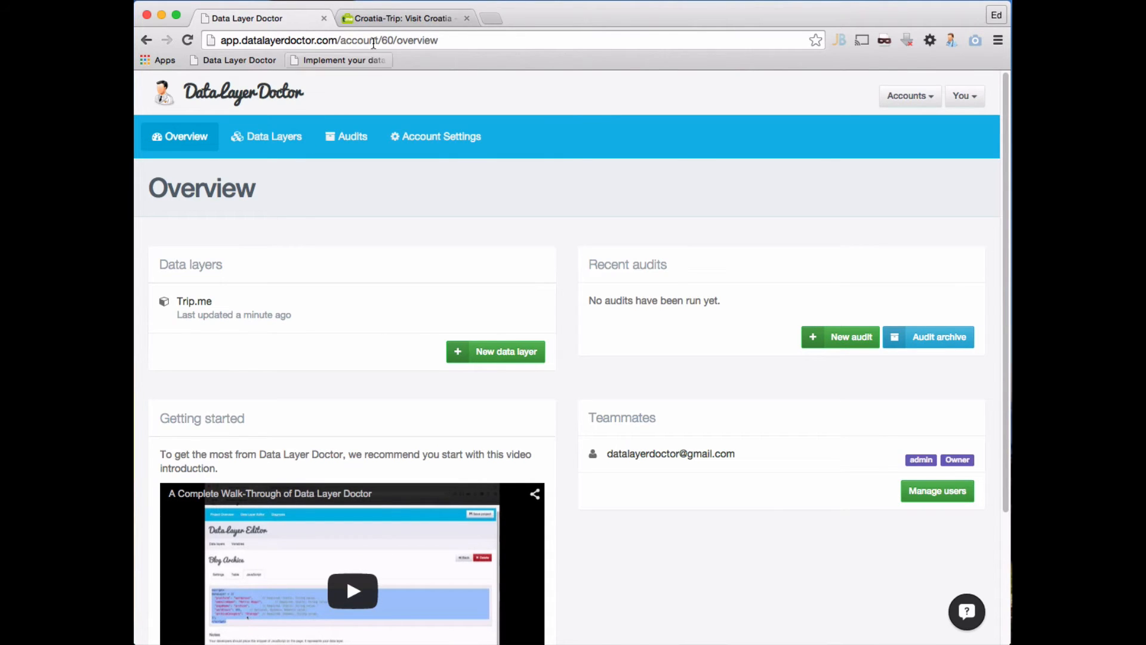
click(389, 19)
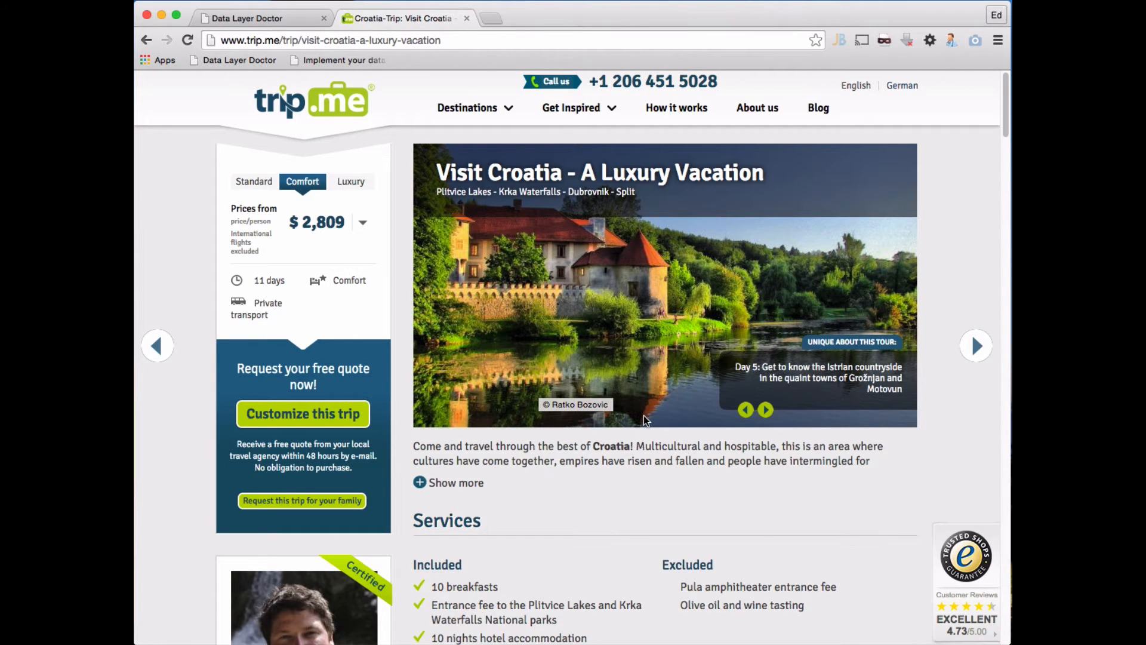
scroll(636, 388, down, 10)
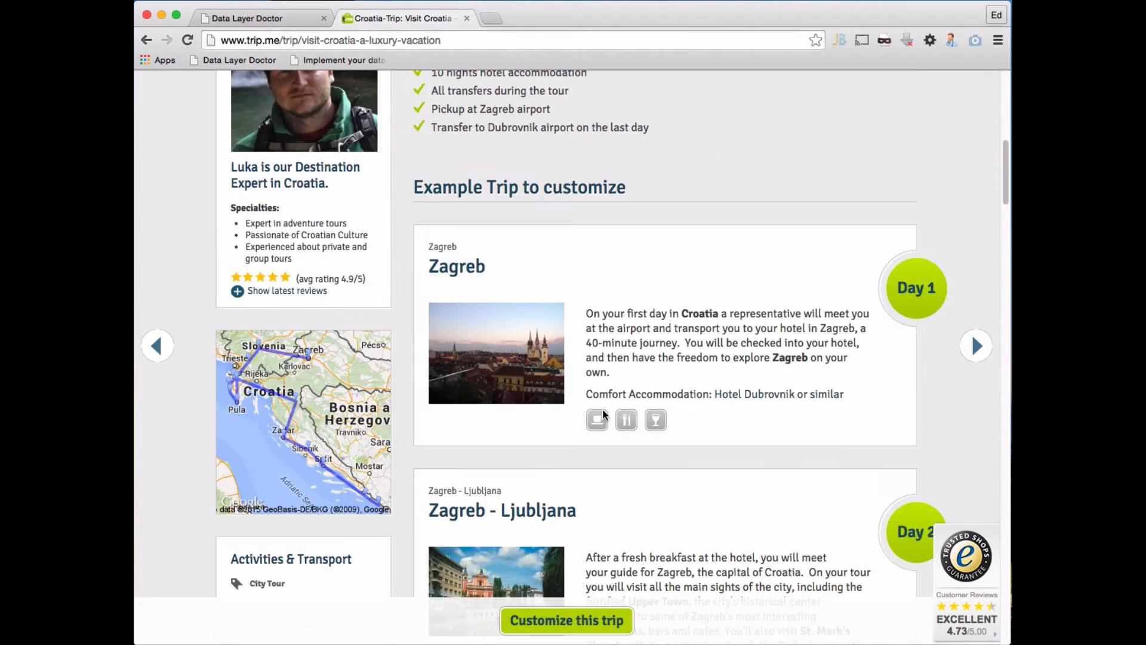
scroll(602, 408, up, 10)
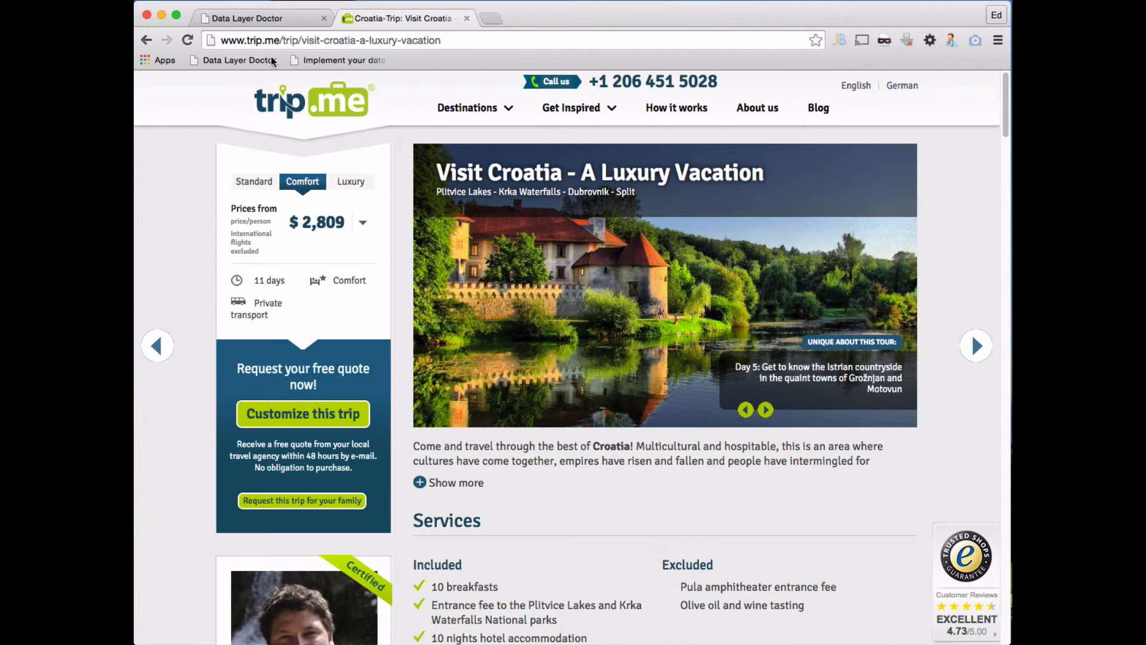
Start a new audit in Data Layer Doctor using the custom Trip.me template, version 1.
click(259, 18)
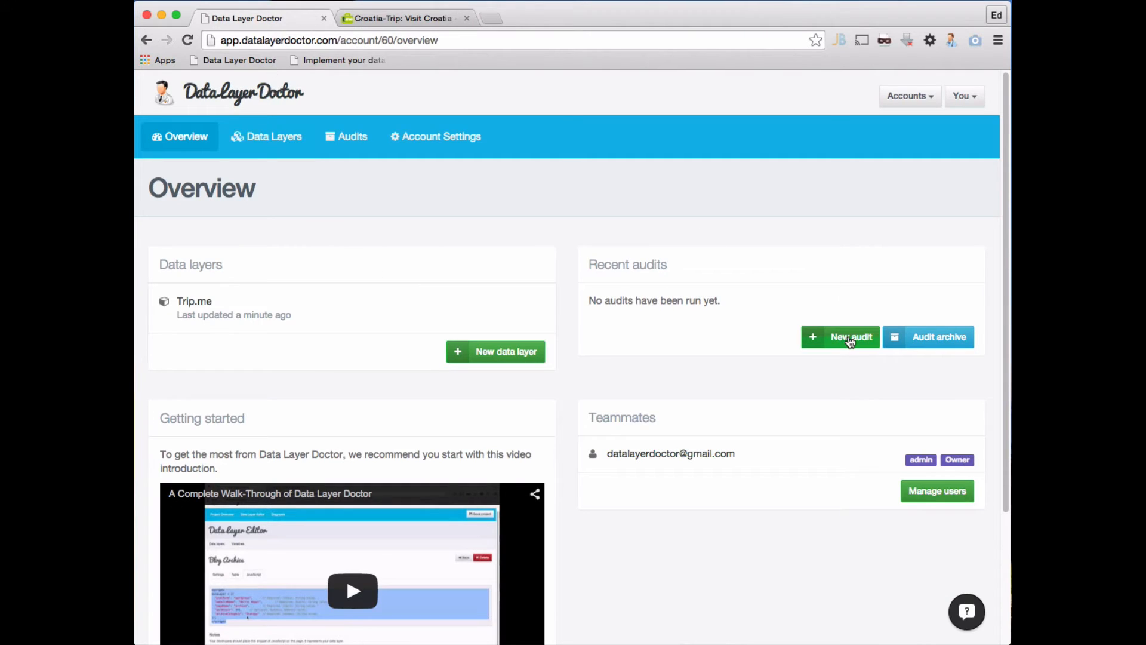
click(850, 341)
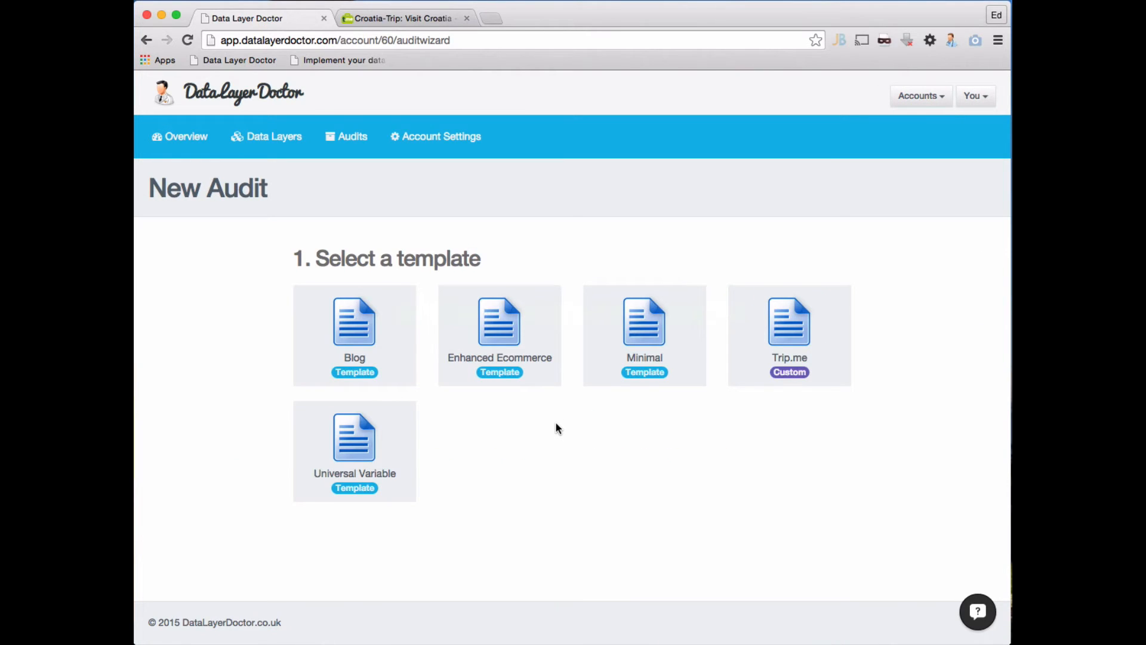
click(782, 335)
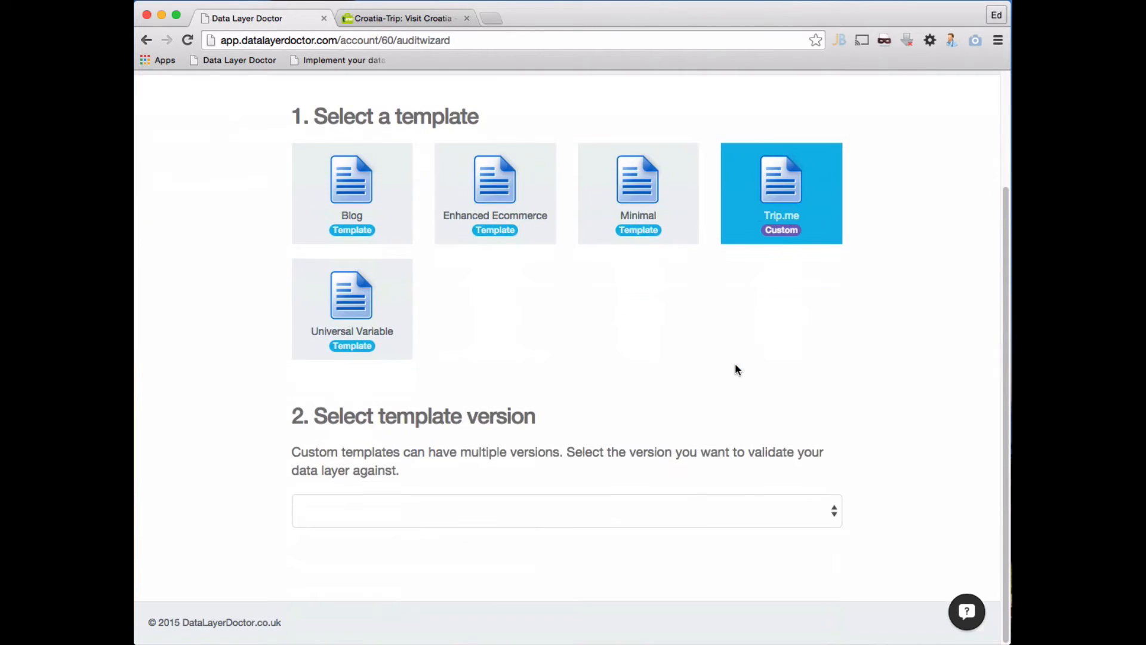
click(561, 516)
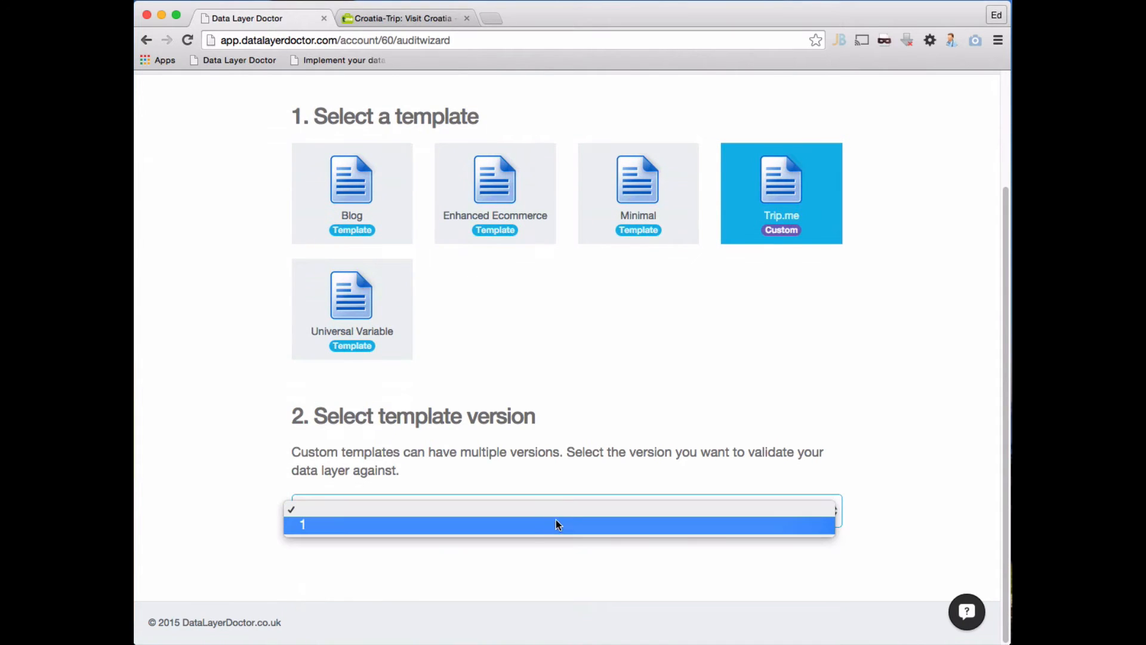
click(524, 525)
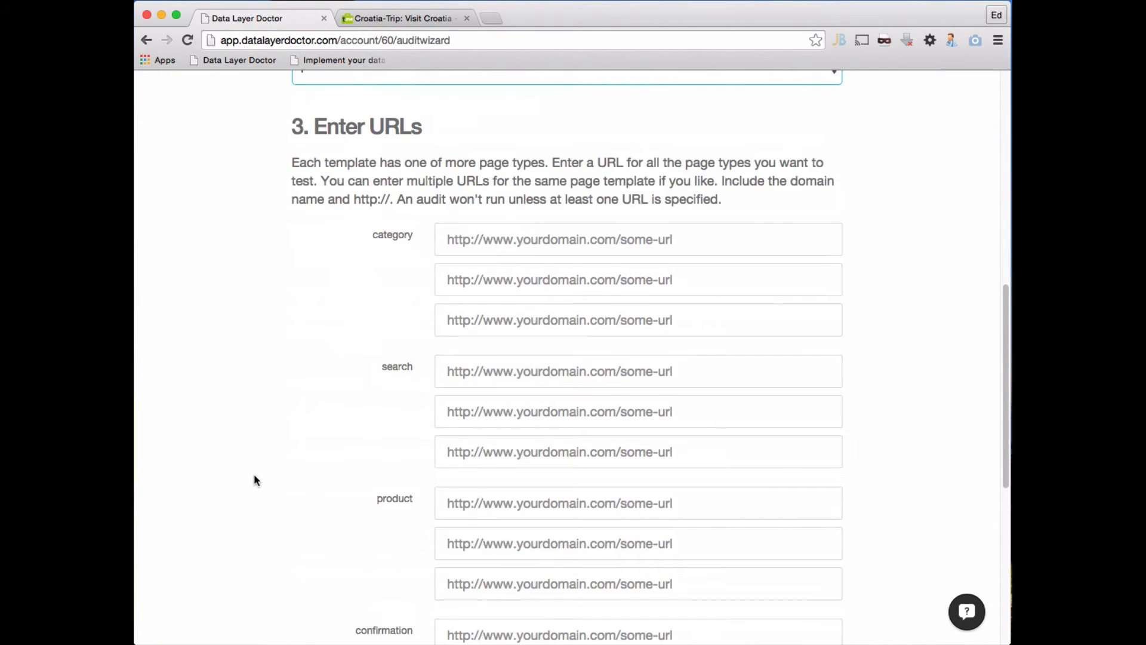
Copy the Croatia luxury vacation page's address from the trip.me site into the audit's first product URL.
scroll(254, 476, down, 2)
scroll(256, 480, up, 2)
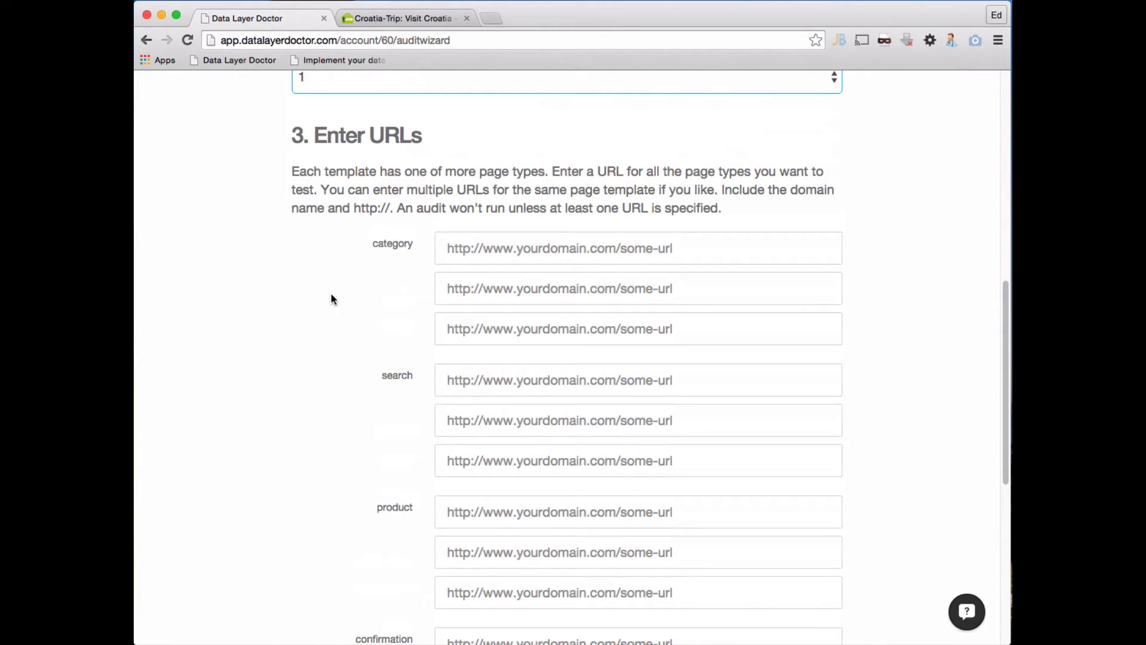
click(387, 18)
click(370, 41)
key(ctrl+c)
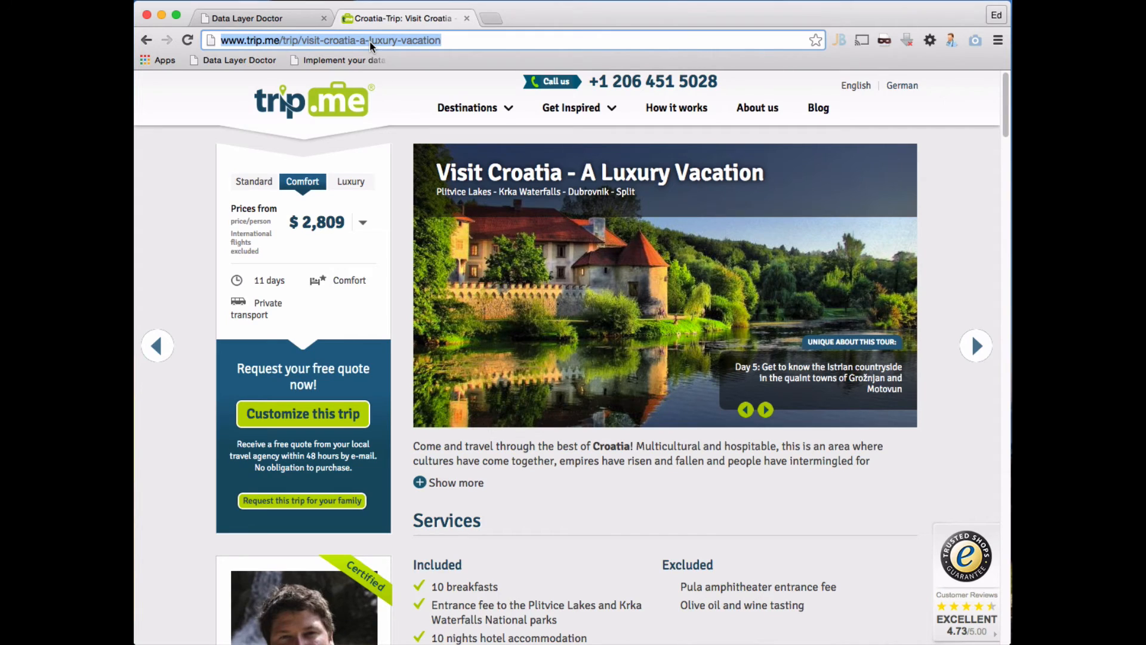
click(291, 20)
click(520, 505)
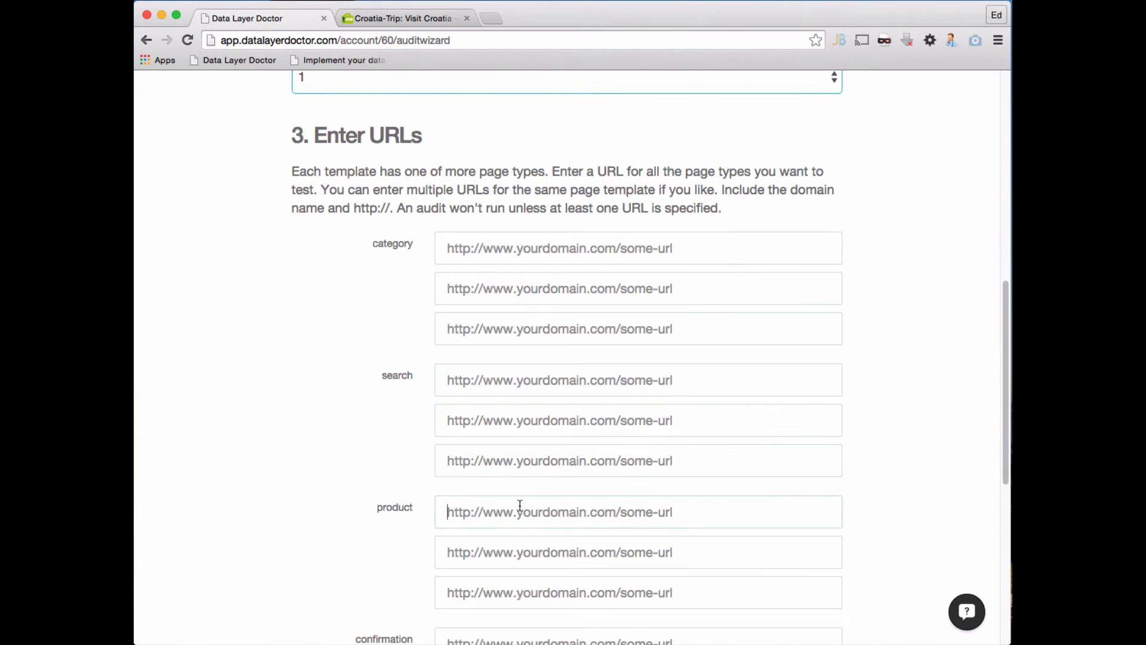
key(ctrl+v)
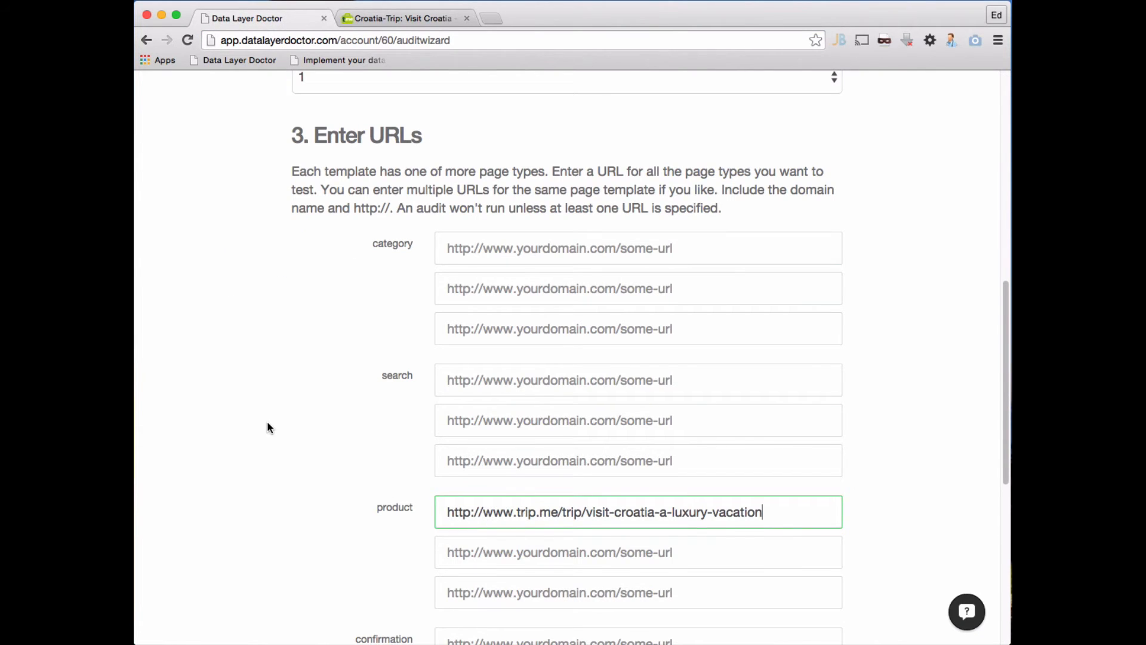
Run the audit of the product page with dataLayer as the data layer variable name.
scroll(267, 427, down, 5)
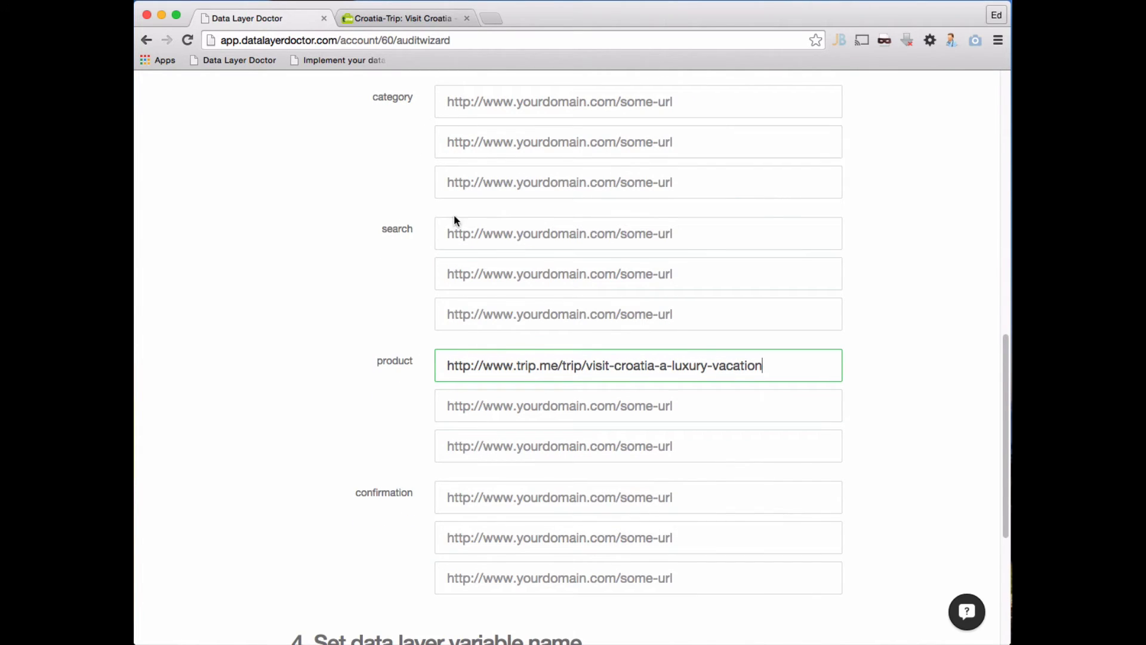
scroll(355, 457, down, 9)
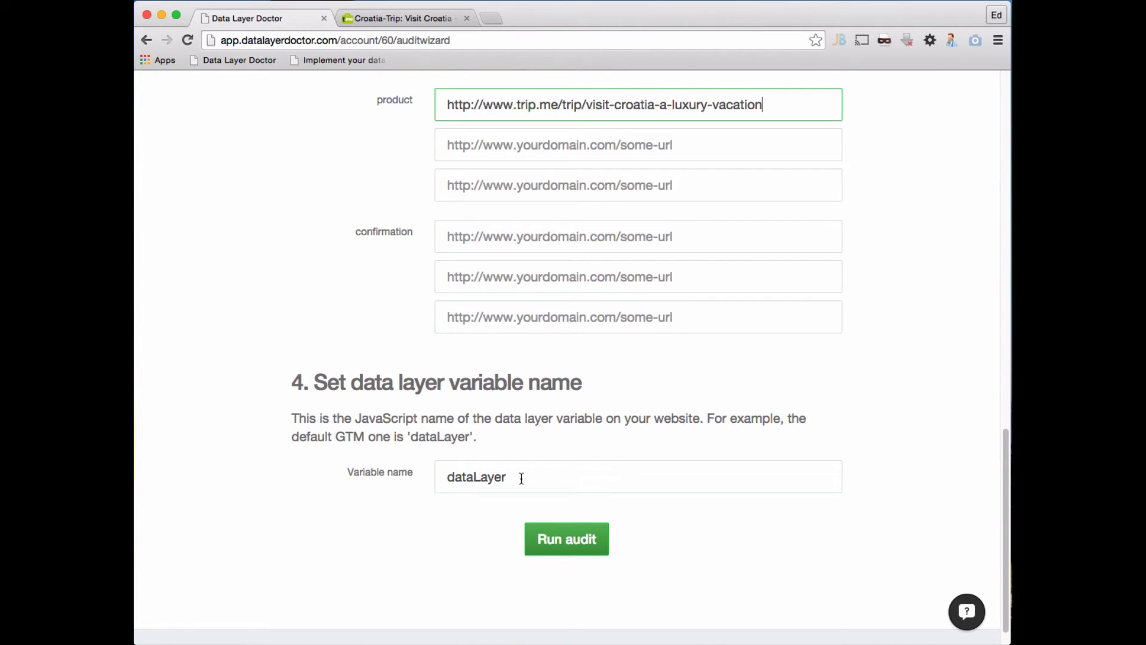
click(572, 540)
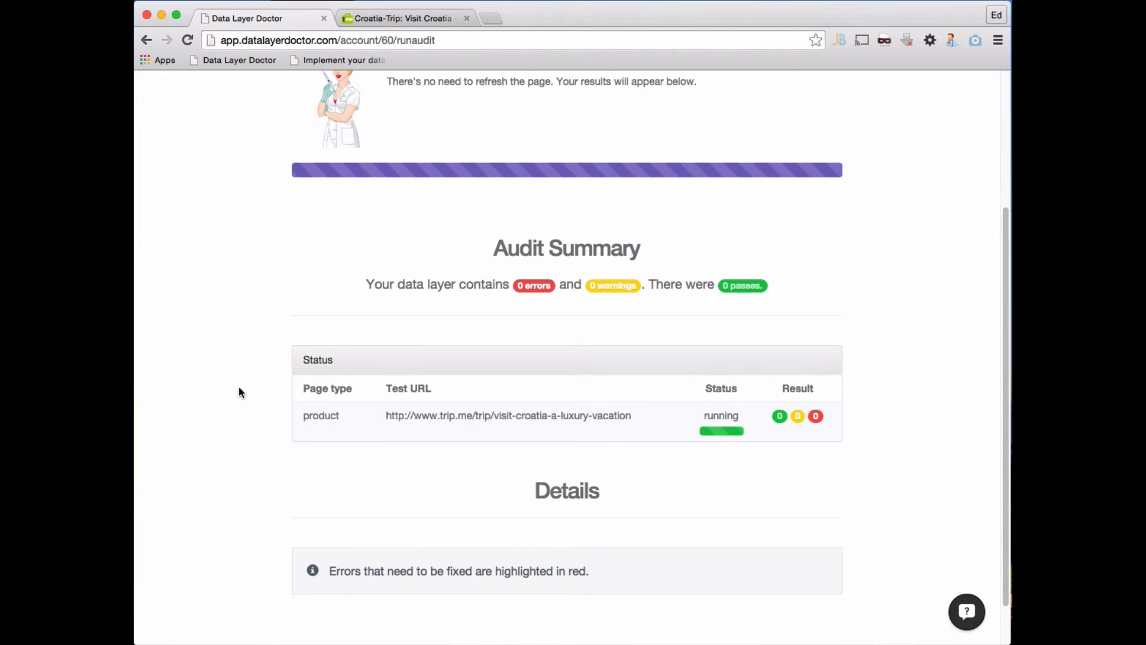
Wait for the product page audit to complete and review its summary and each variable's check result.
scroll(239, 391, up, 5)
scroll(239, 391, down, 1)
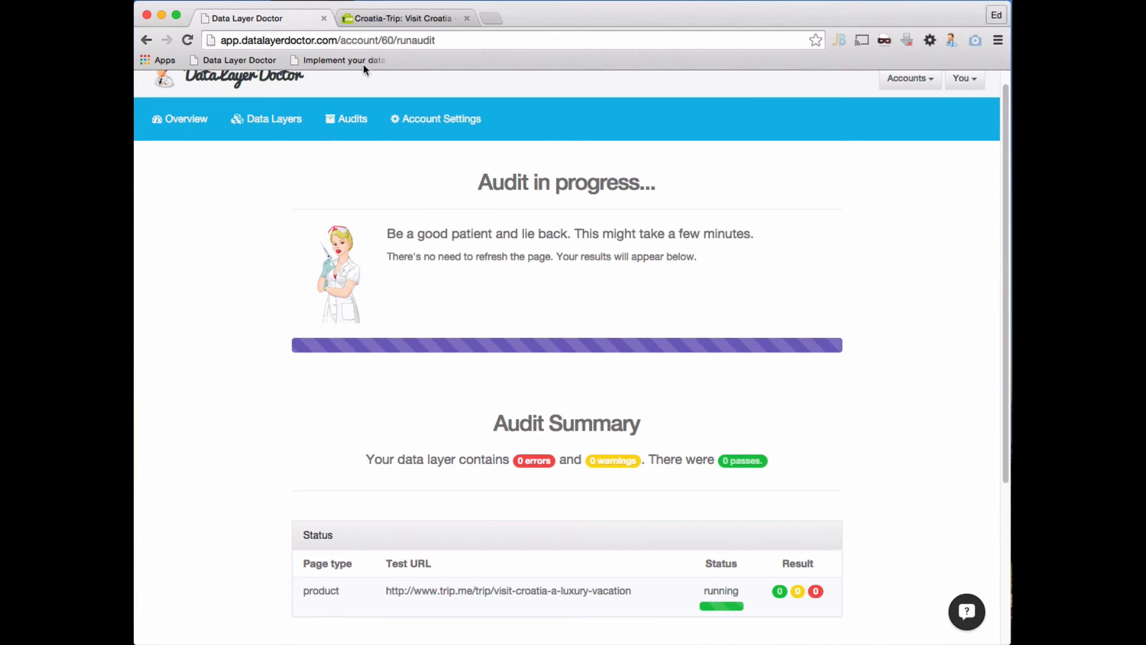
click(362, 20)
click(280, 19)
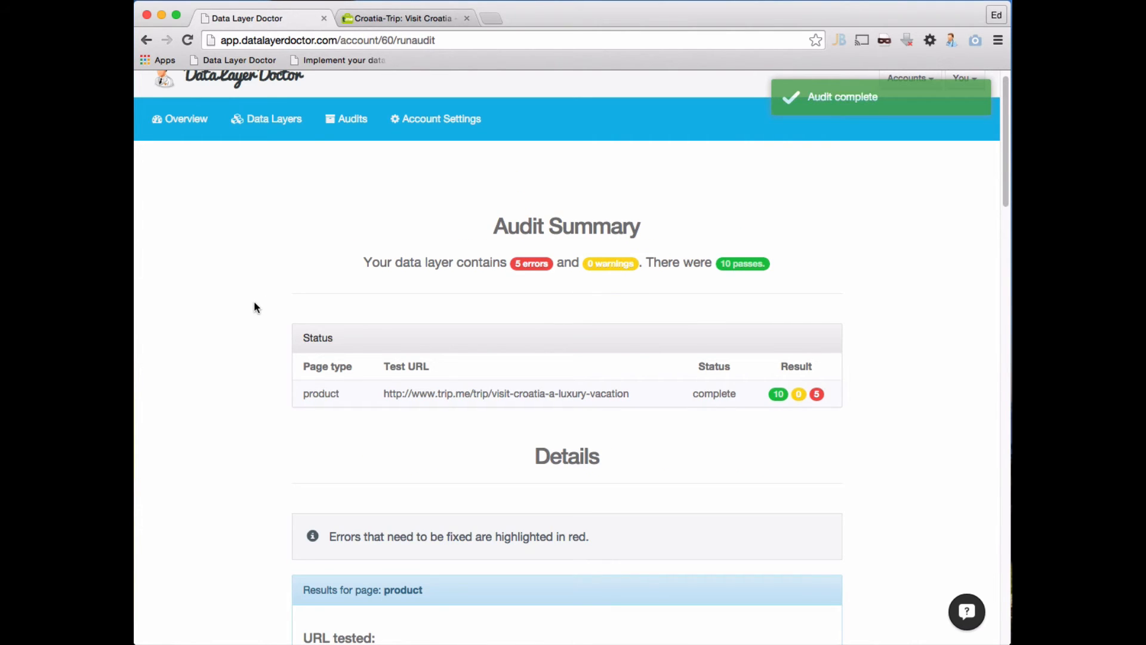
scroll(255, 307, down, 12)
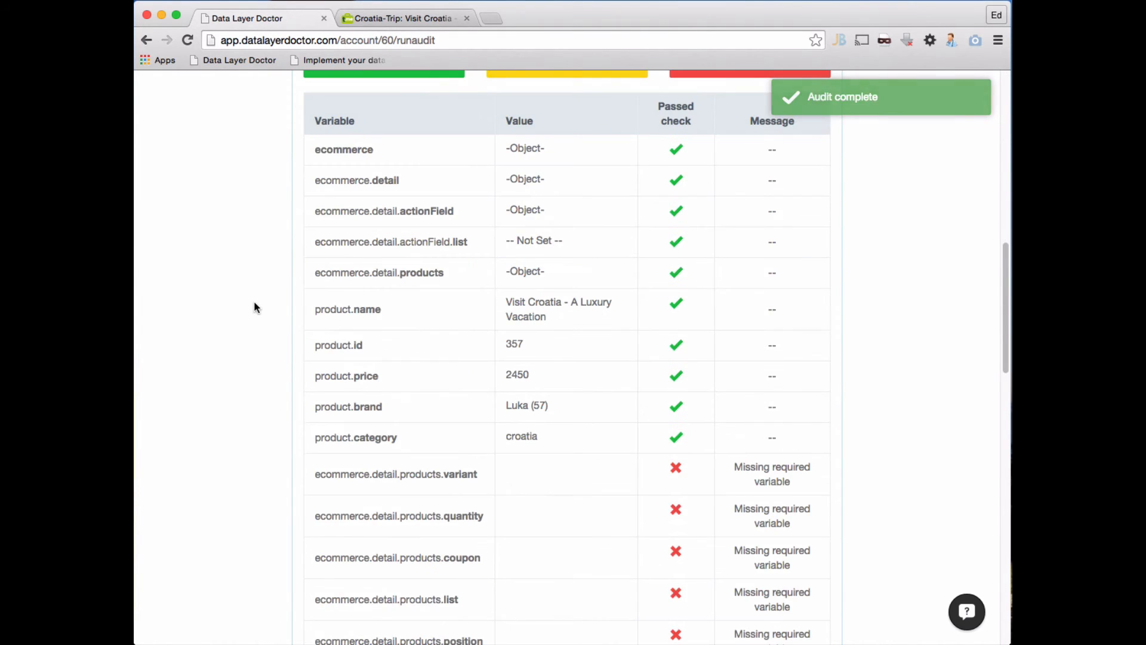
scroll(255, 307, up, 5)
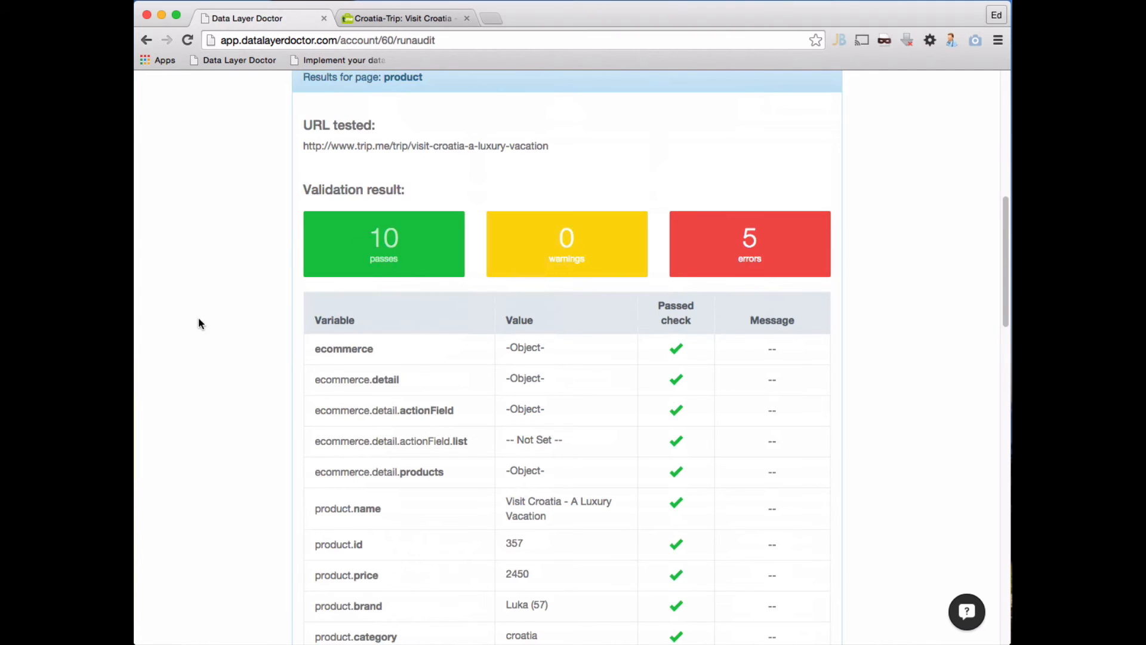
scroll(190, 324, down, 2)
scroll(192, 325, down, 3)
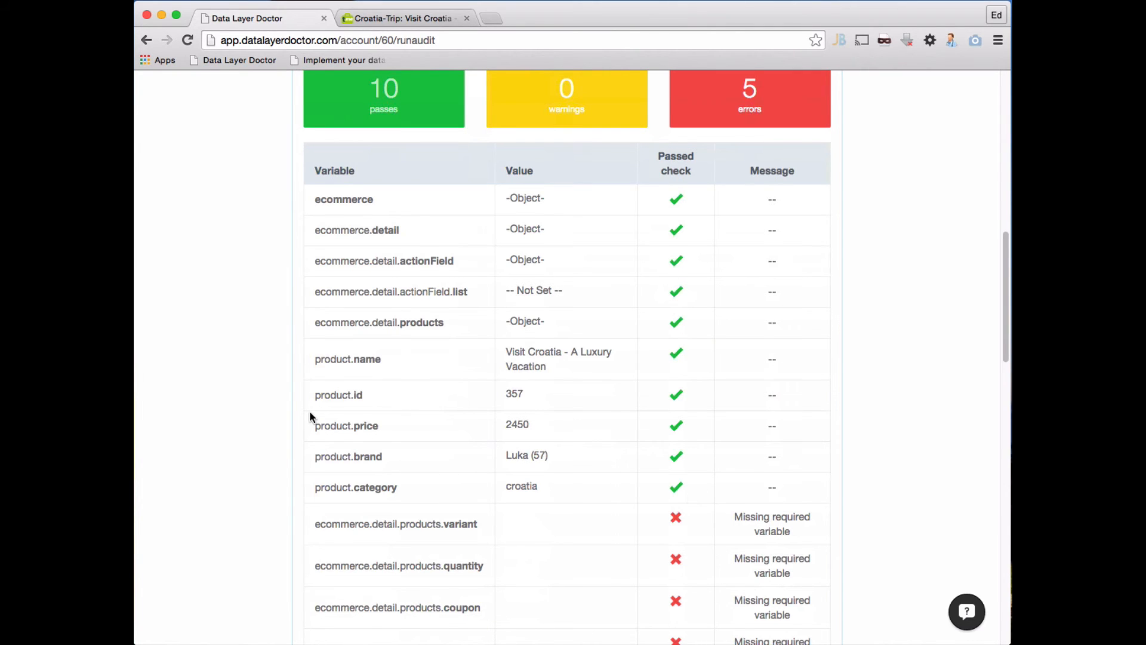
scroll(358, 403, down, 1)
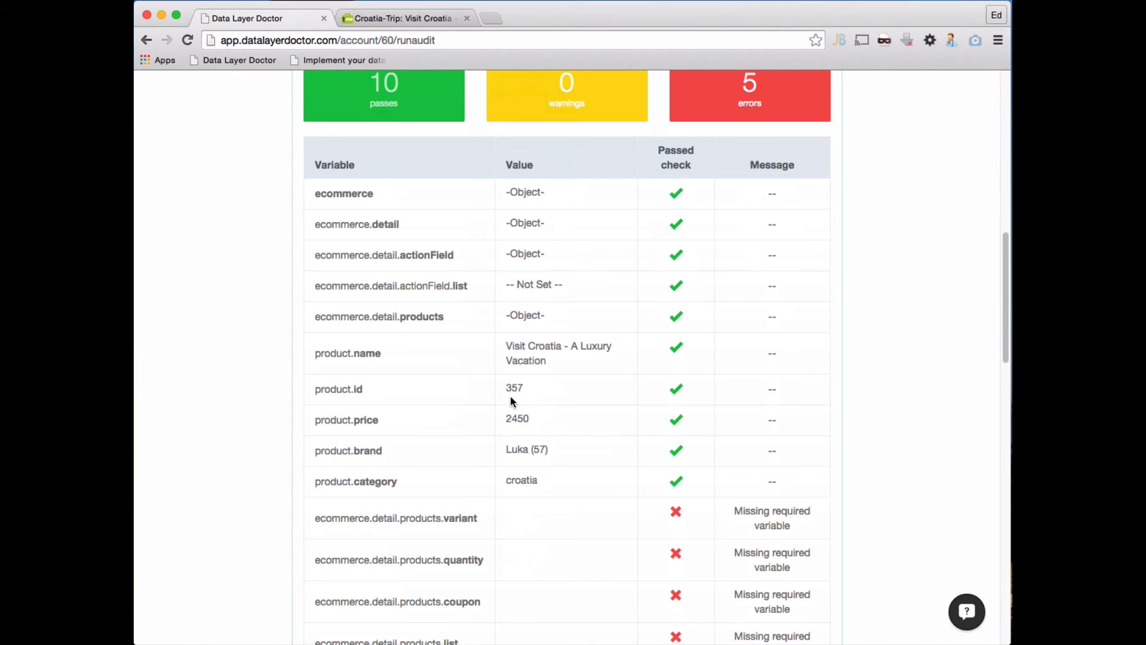
scroll(435, 379, down, 3)
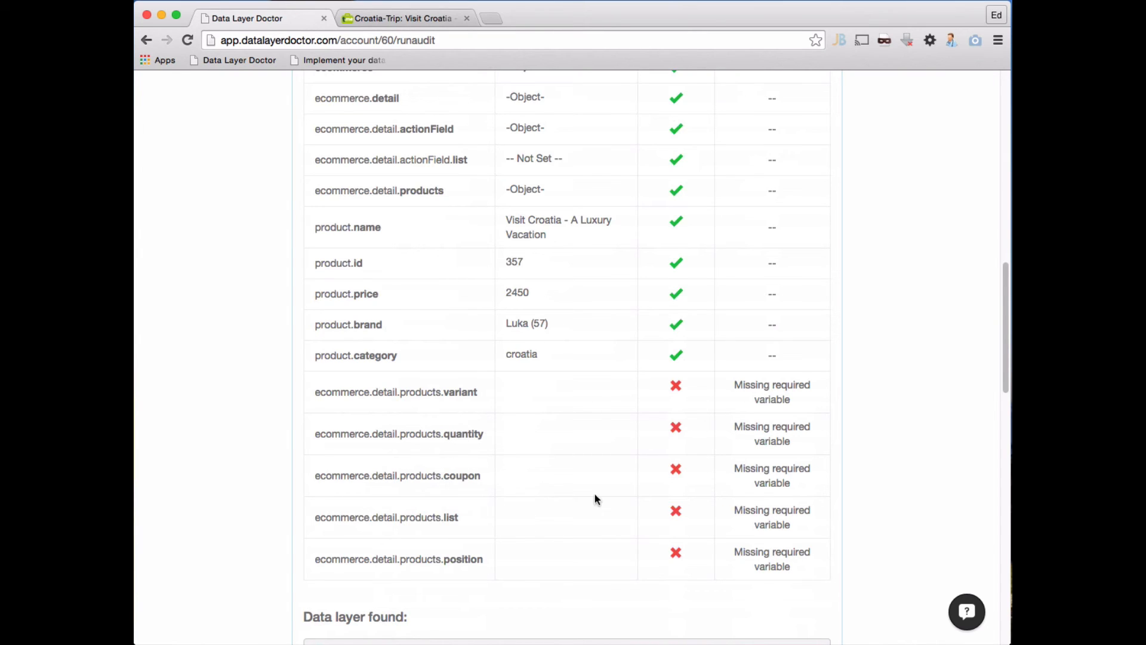
Examine the data layer code found on the product page and return to the audit summary.
scroll(560, 506, down, 10)
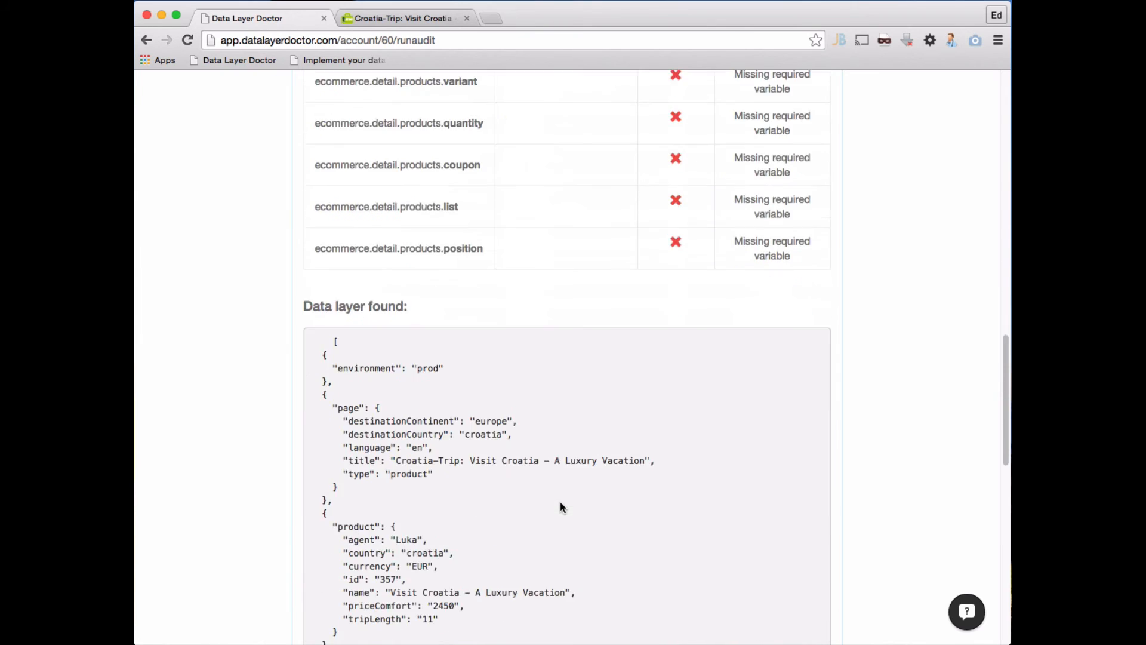
scroll(537, 505, up, 3)
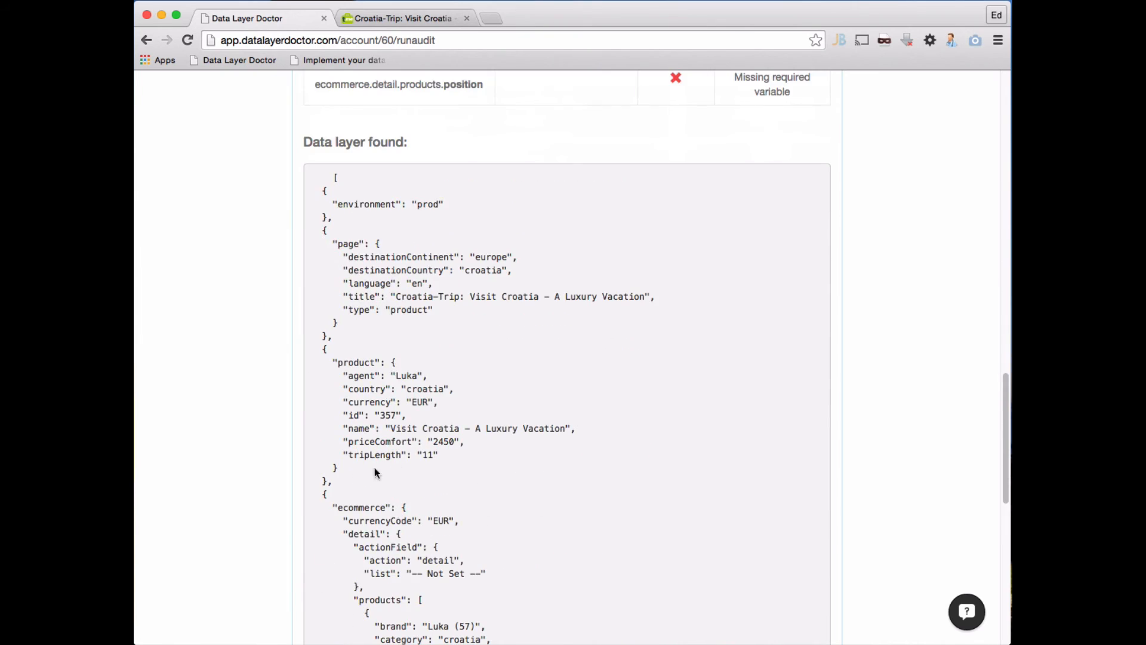
scroll(365, 399, down, 6)
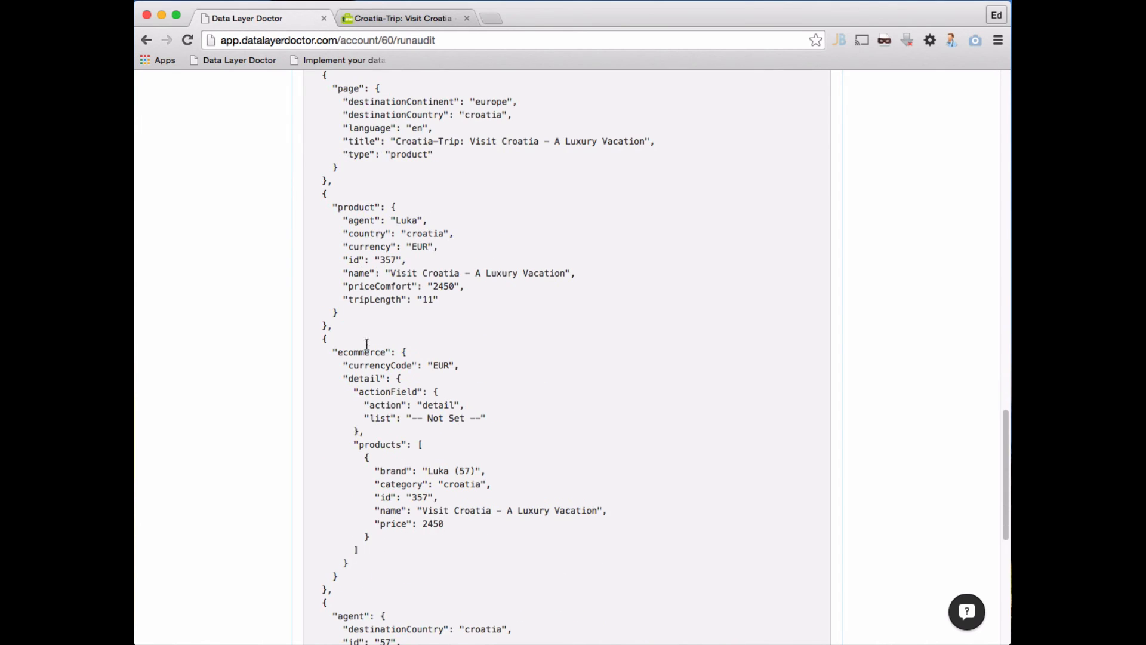
scroll(388, 358, down, 15)
scroll(386, 361, up, 20)
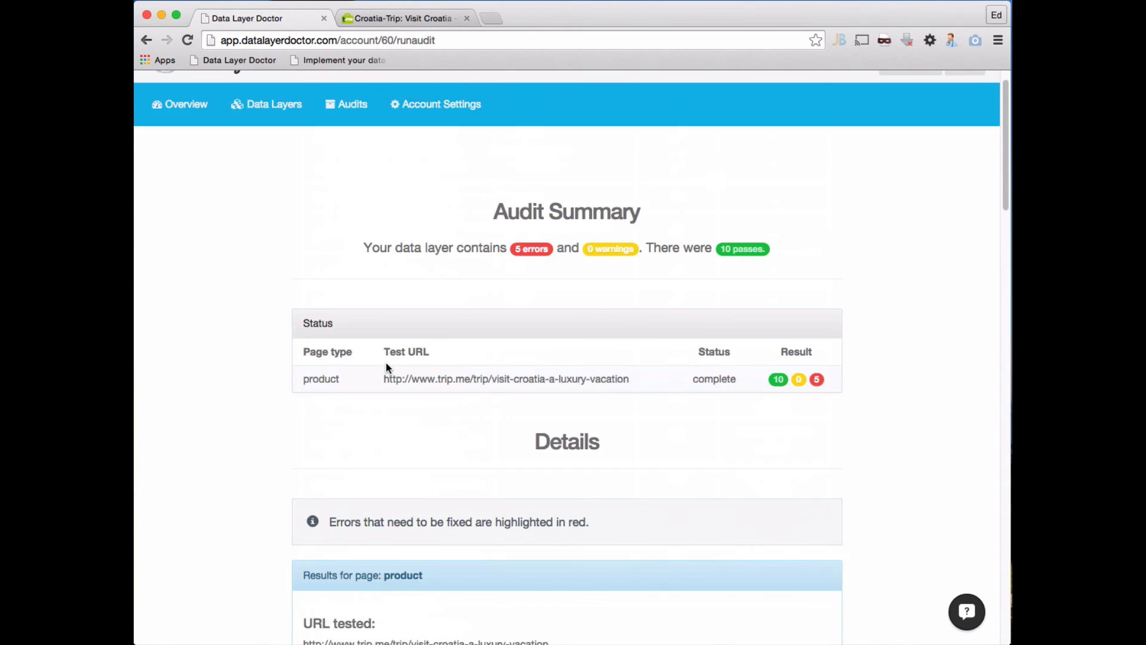
Open the saved report of the Trip.me version 1 audit from the list of recent audits.
click(351, 136)
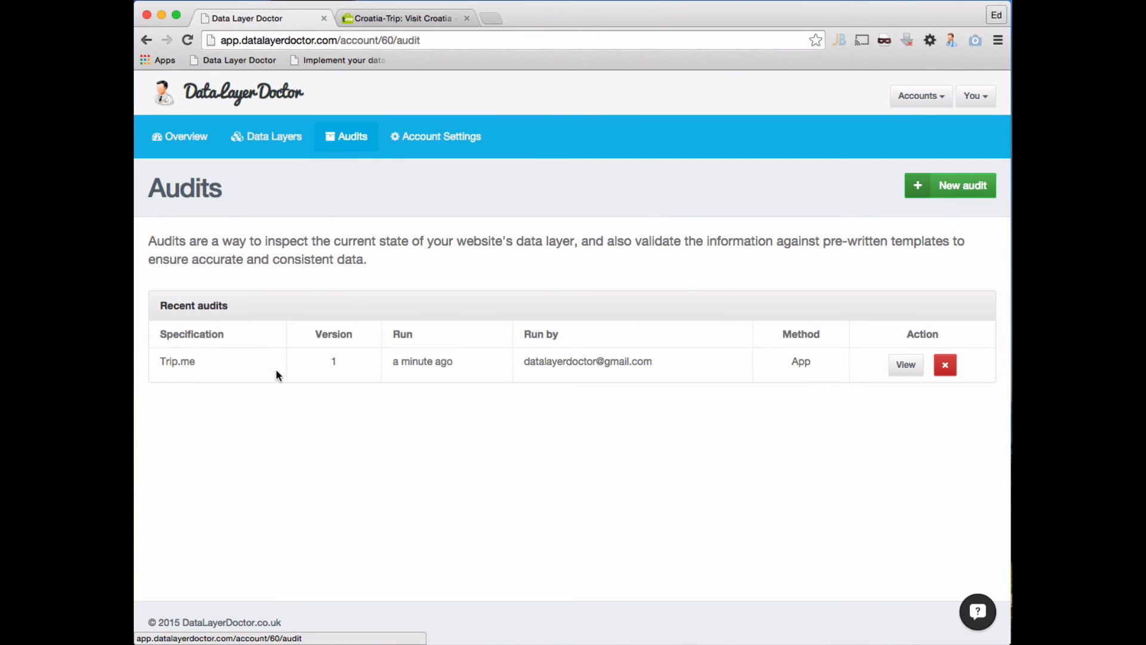
click(906, 365)
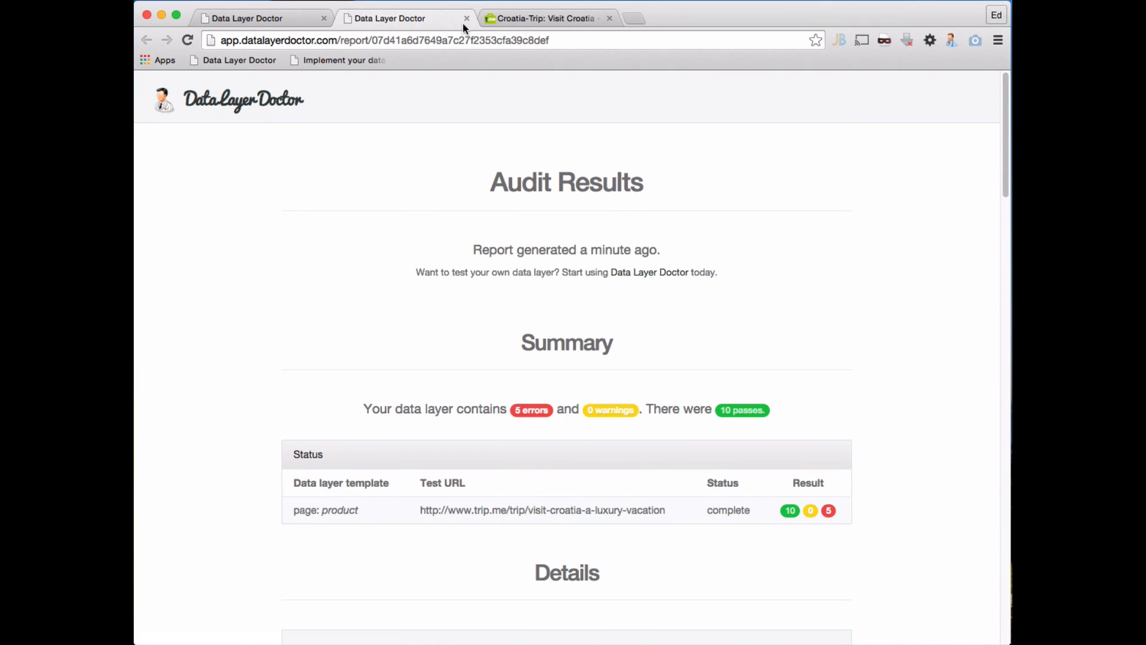
click(466, 19)
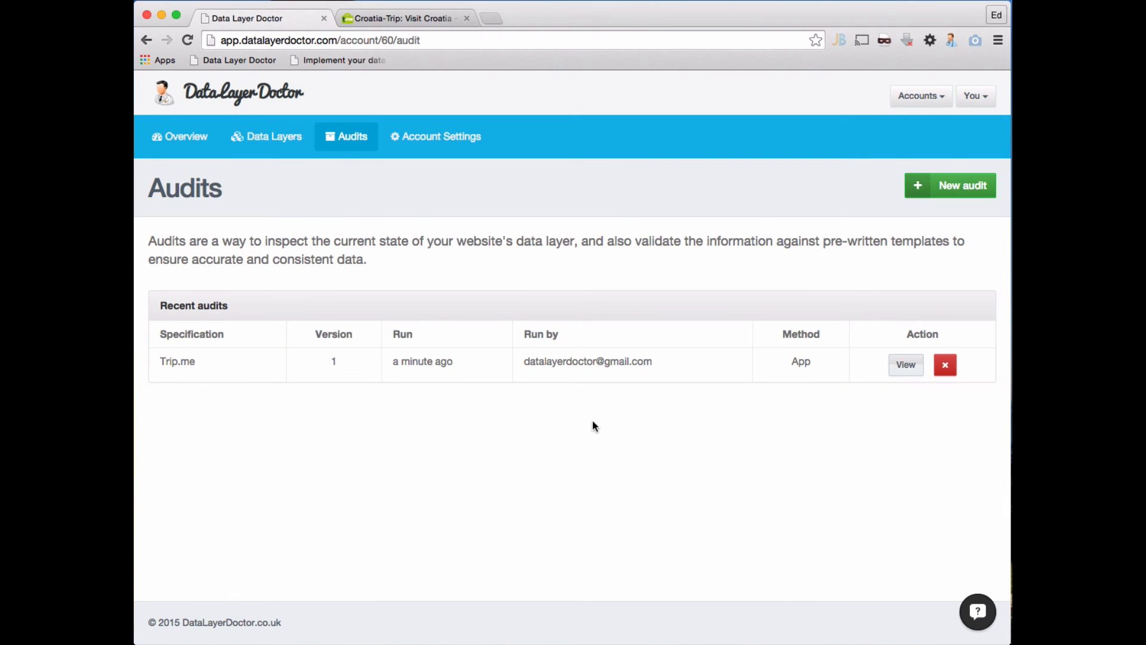
click(902, 365)
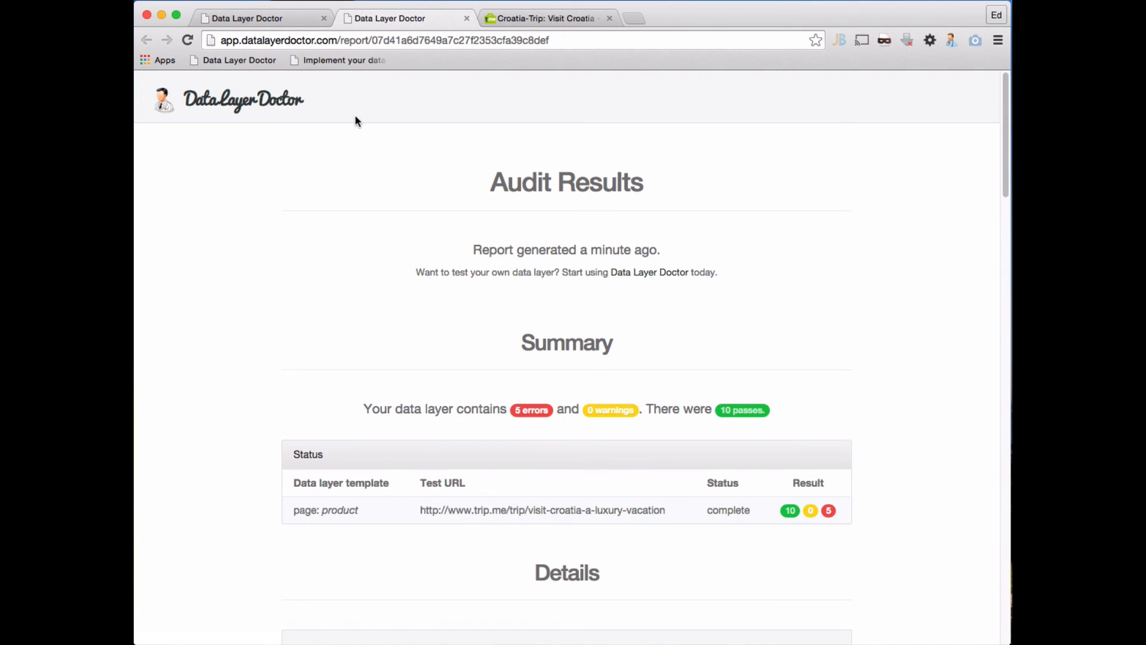
Select the audit report's web address and look over the validation results in the report.
click(349, 41)
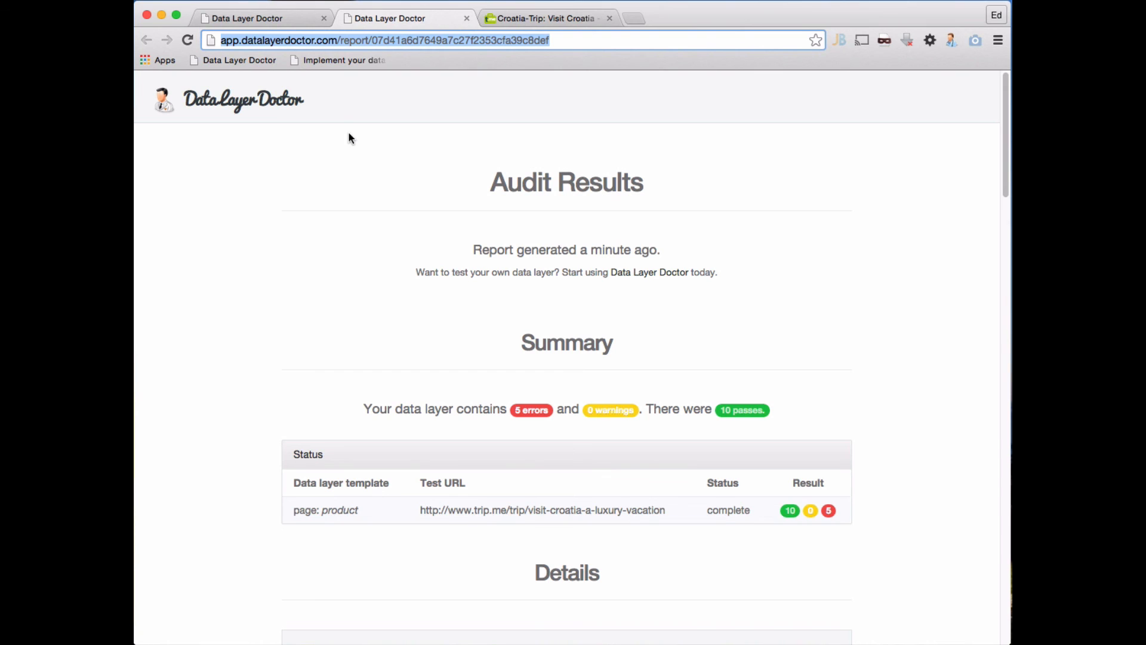
scroll(282, 234, down, 12)
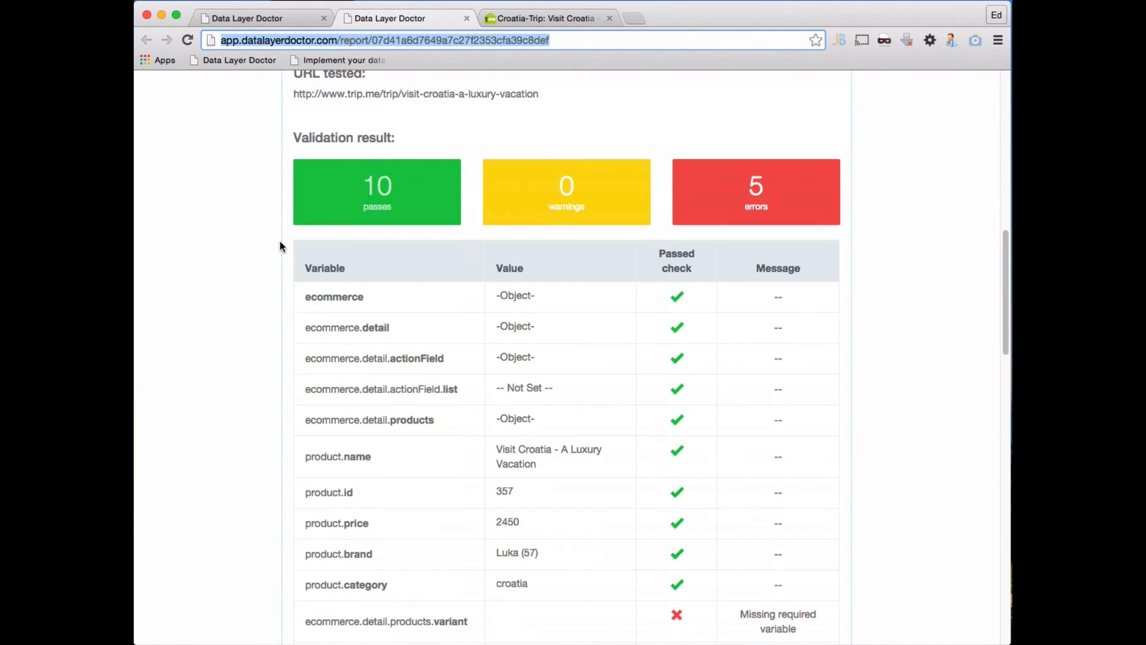
scroll(279, 240, down, 2)
scroll(280, 240, up, 10)
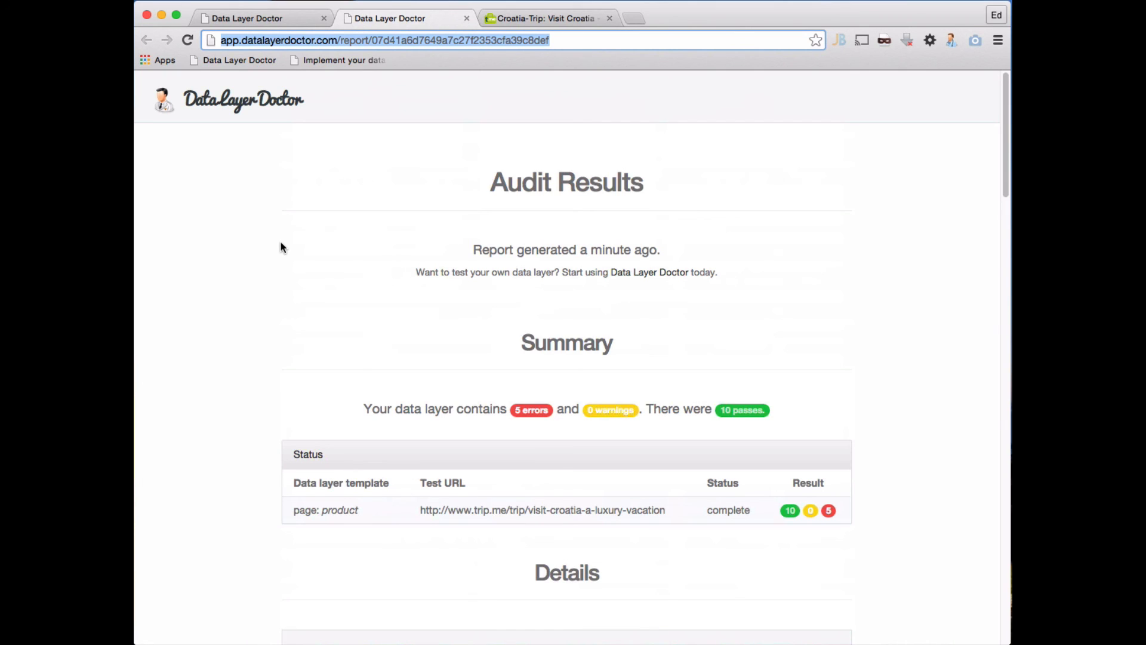
click(436, 40)
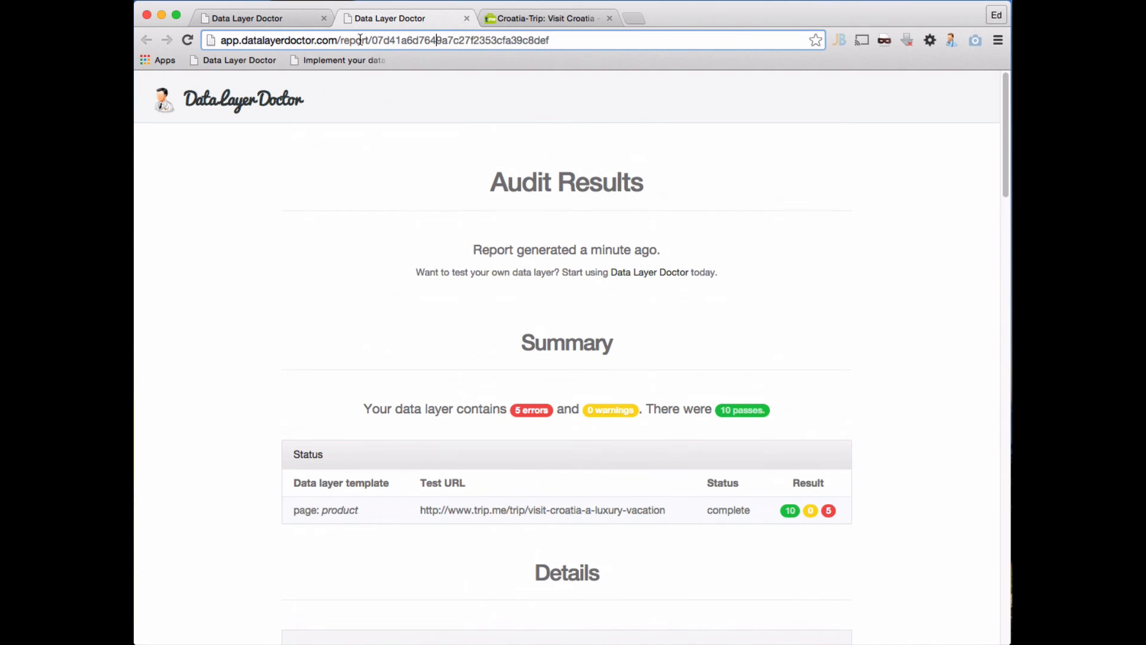
Leave the audit report open and return to the account overview in Data Layer Doctor.
click(248, 18)
click(256, 99)
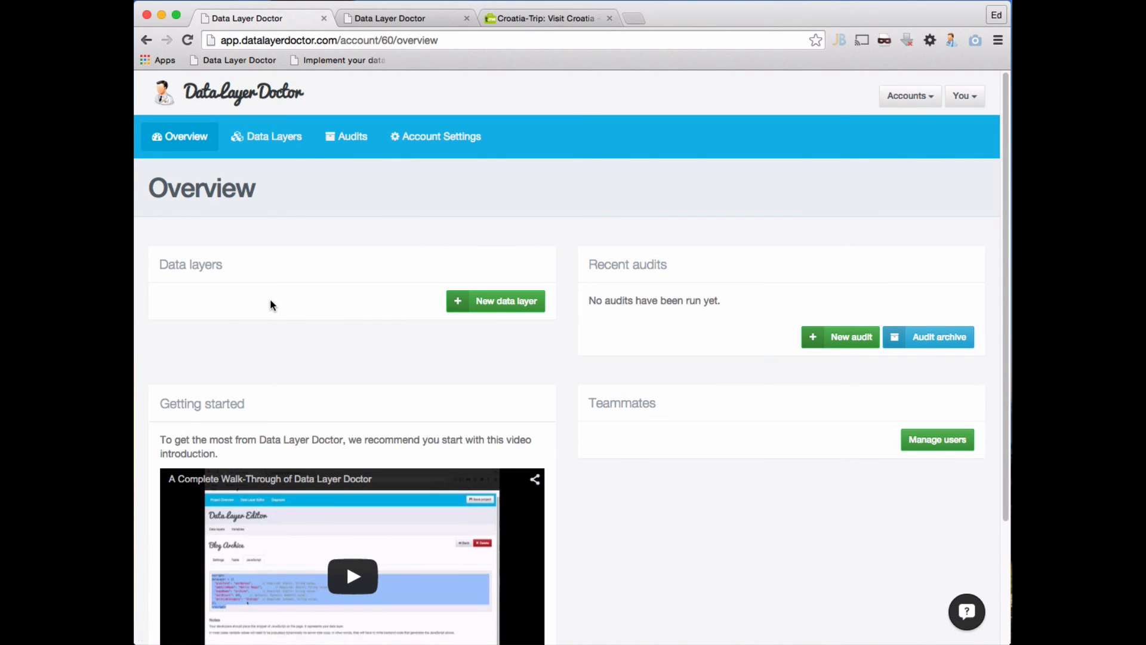